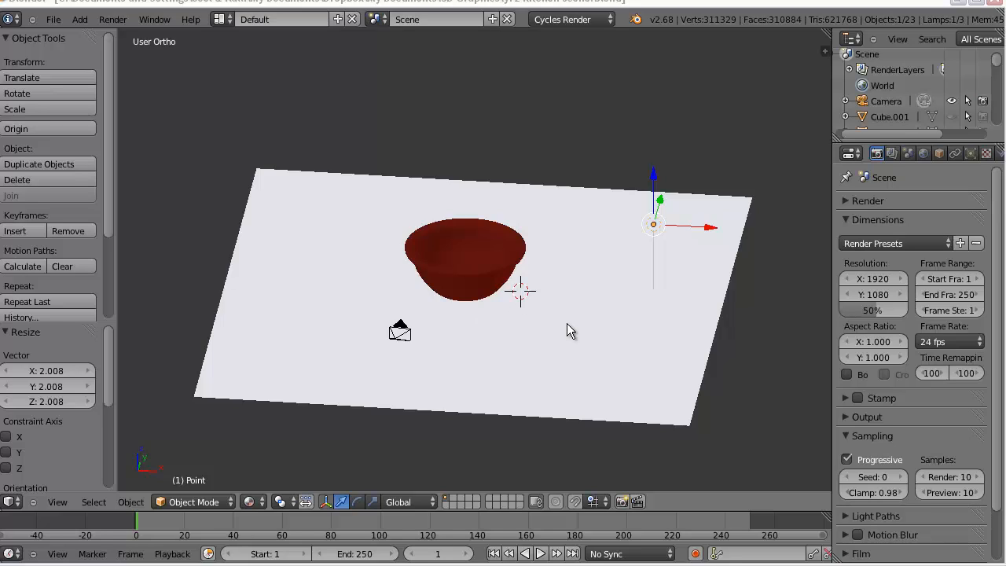
middle_click_drag(594, 337, 563, 343)
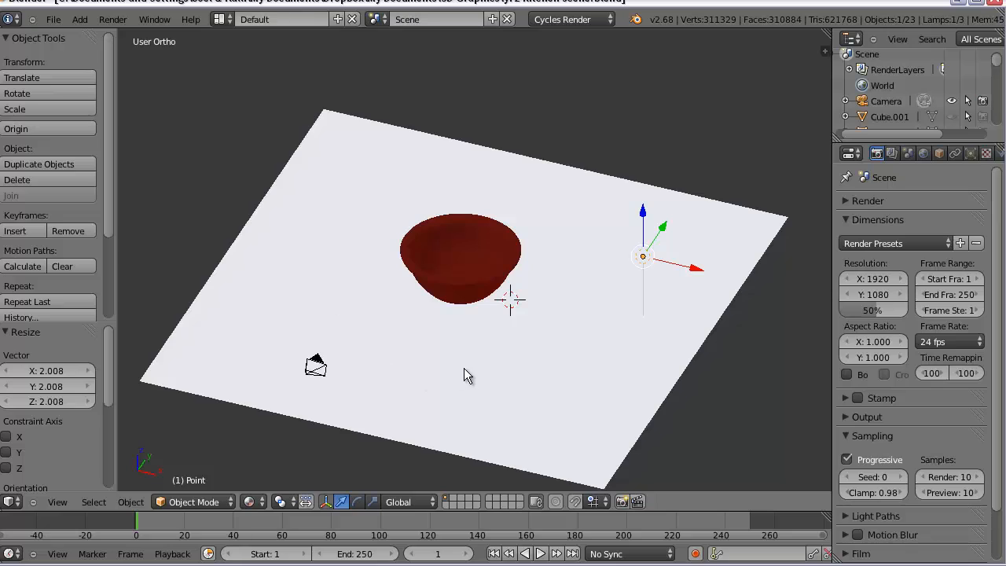
right_click(485, 368)
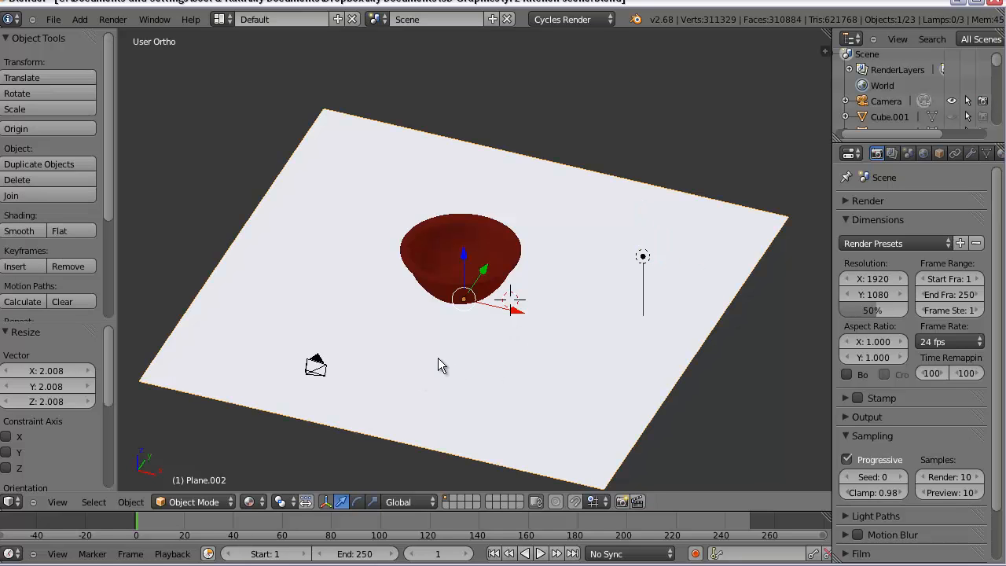
key("shift+a")
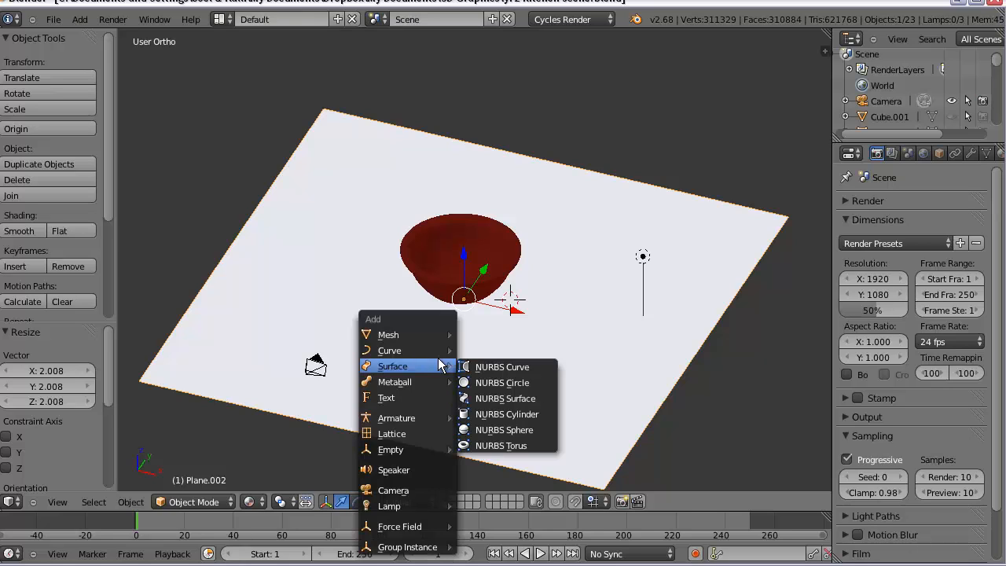
mouse_move(419, 333)
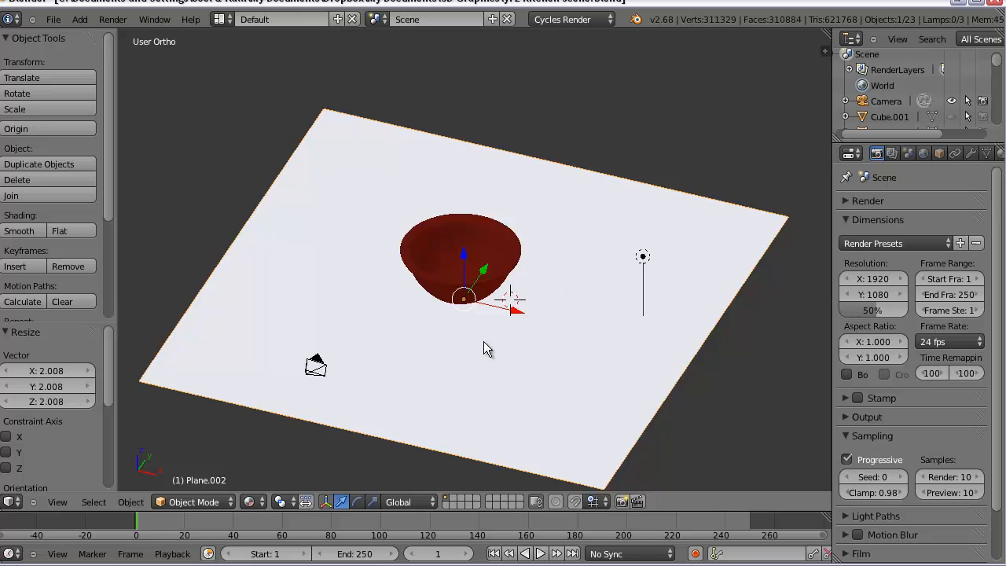
mouse_move(457, 336)
middle_mouse_down()
mouse_move(455, 283)
mouse_move(454, 369)
mouse_move(453, 314)
mouse_move(475, 333)
middle_mouse_up()
scroll(475, 333, "up", 3)
scroll(475, 333, "down", 3)
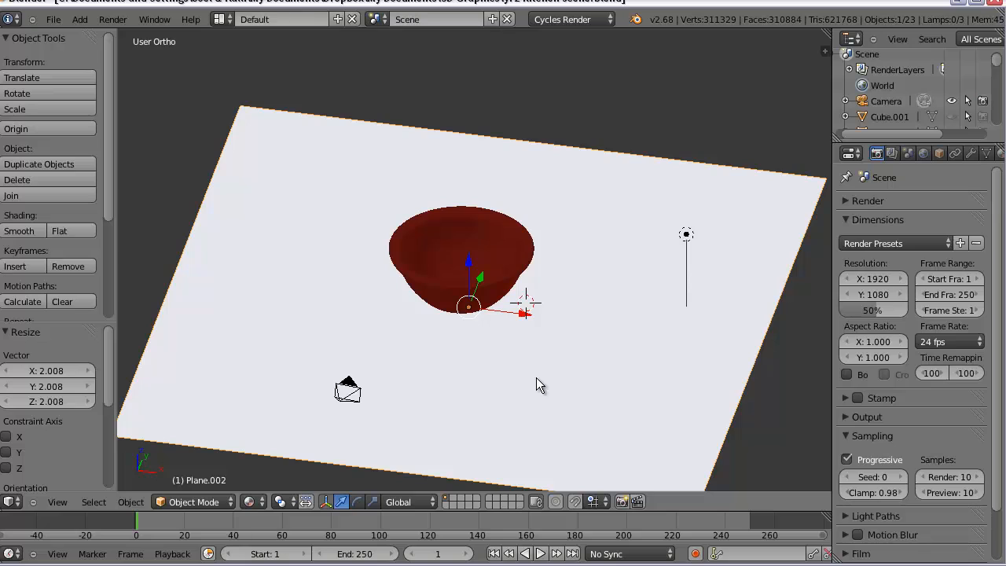
Show the lamp settings of the point lamp beside the bowl and render the scene to check its lighting.
right_click(694, 234)
middle_click_drag(573, 384, 583, 360)
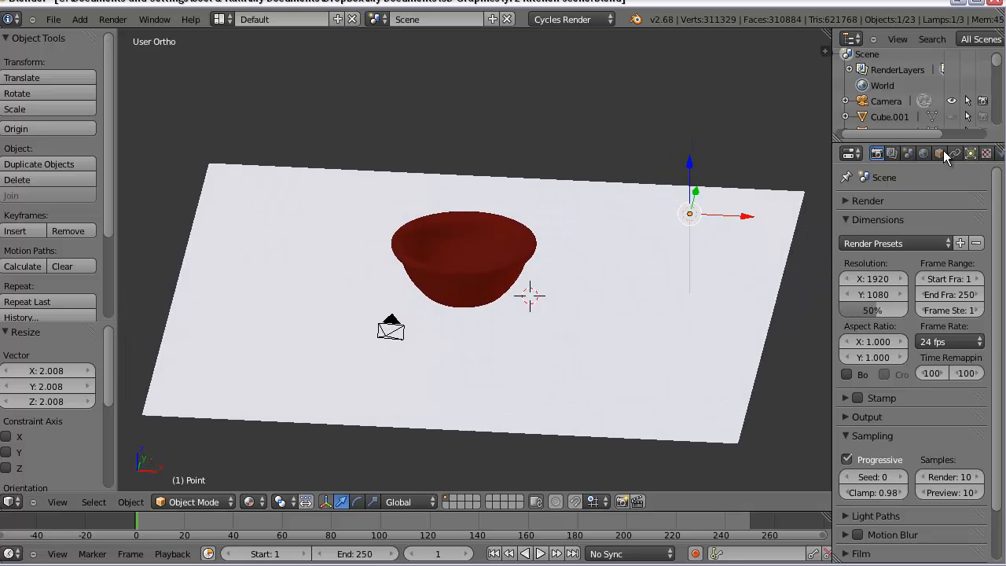
left_click(971, 154)
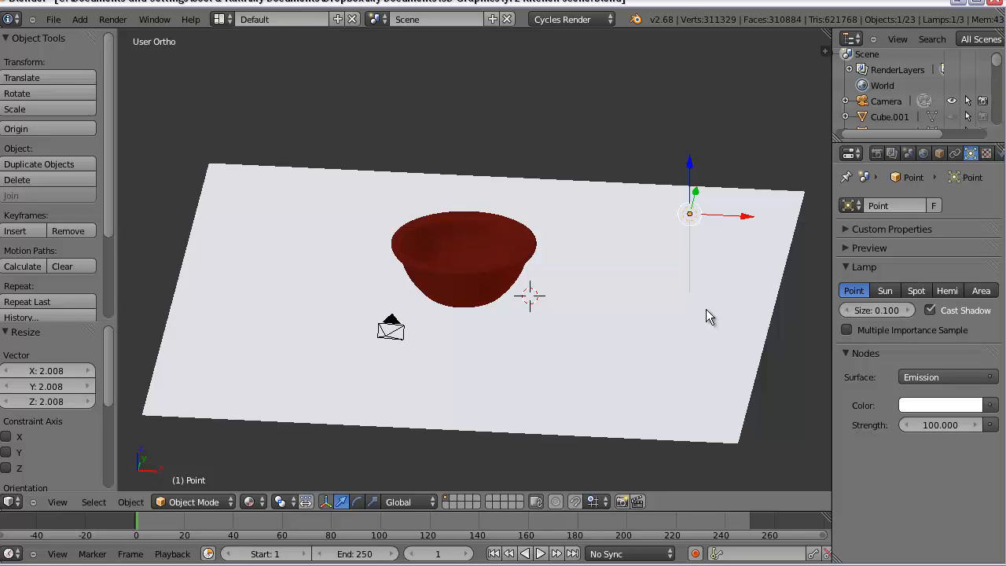
key("F12")
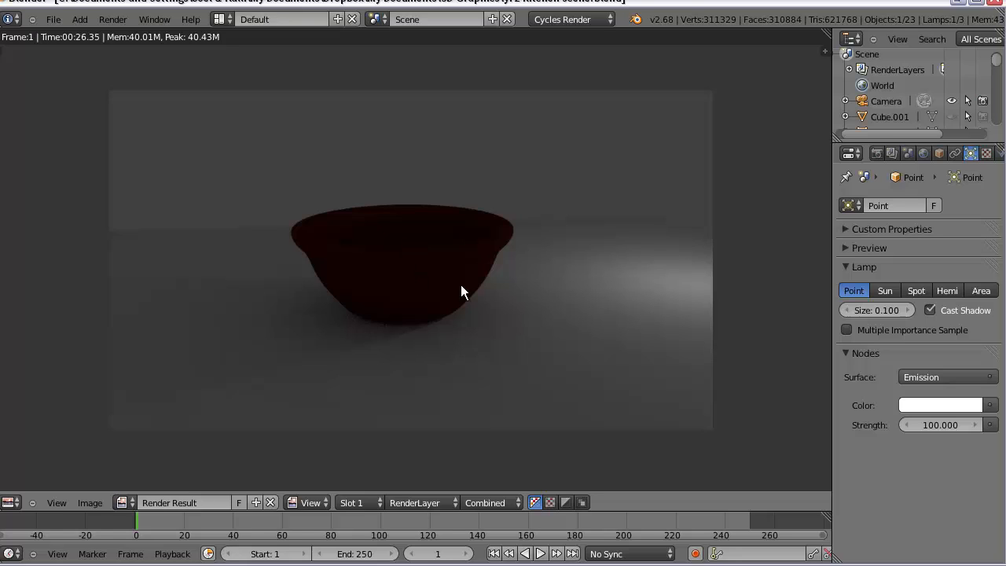
key("Escape")
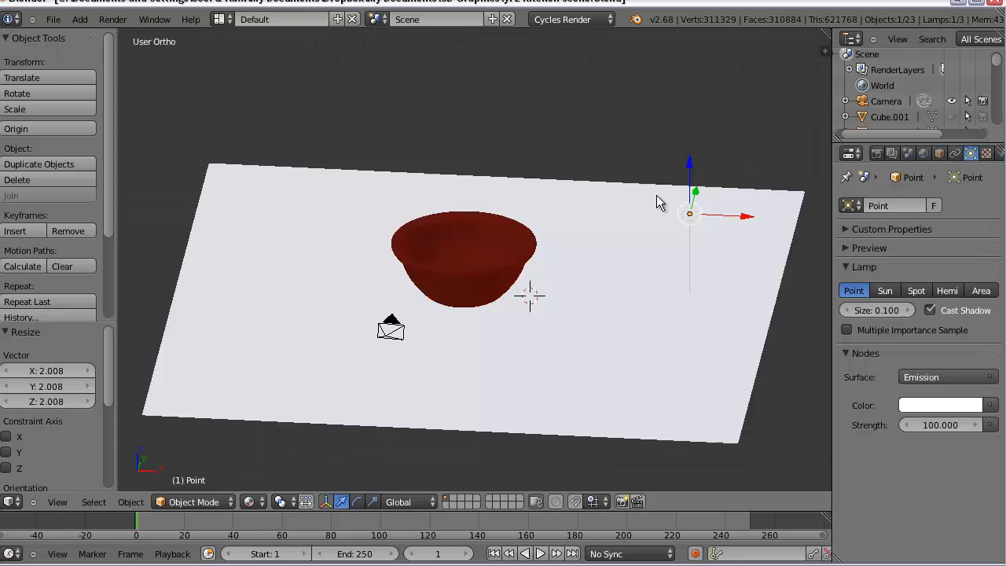
Set the point lamp's emission strength to 1000 and render the scene again.
left_click(934, 425)
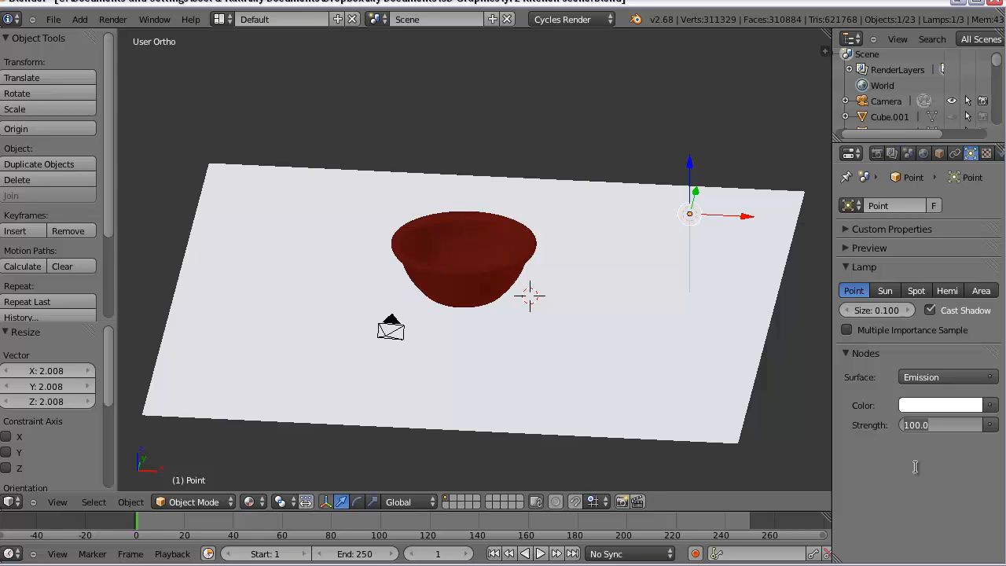
type("1000")
key("Return")
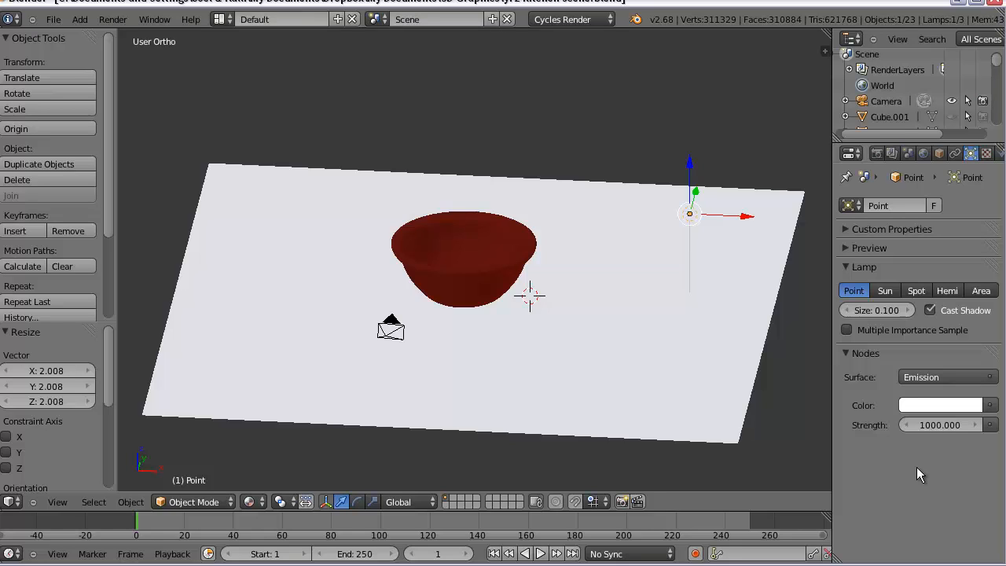
key("F12")
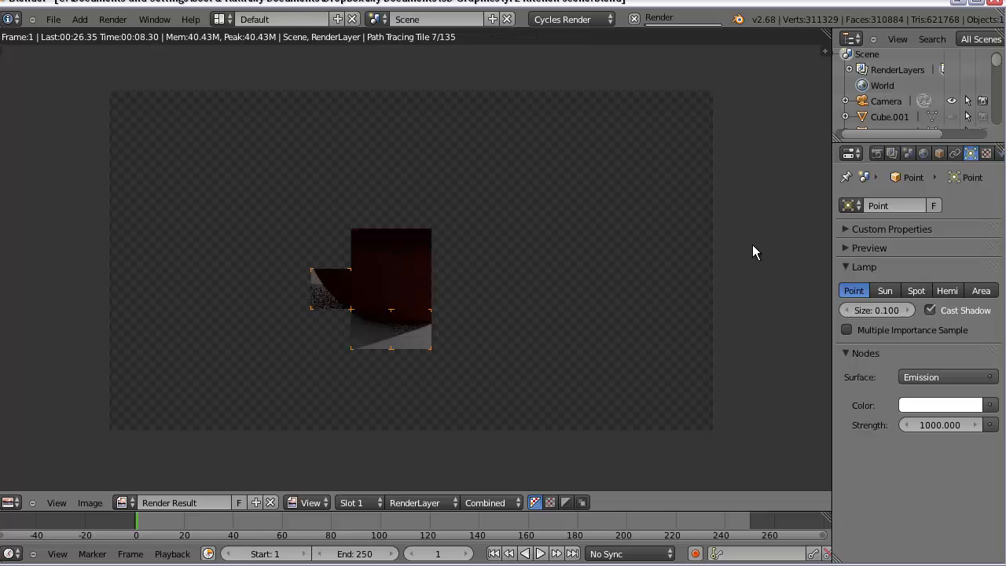
Rename the point lamp's data as "key light" and return from the render to the 3D scene.
left_click(881, 205)
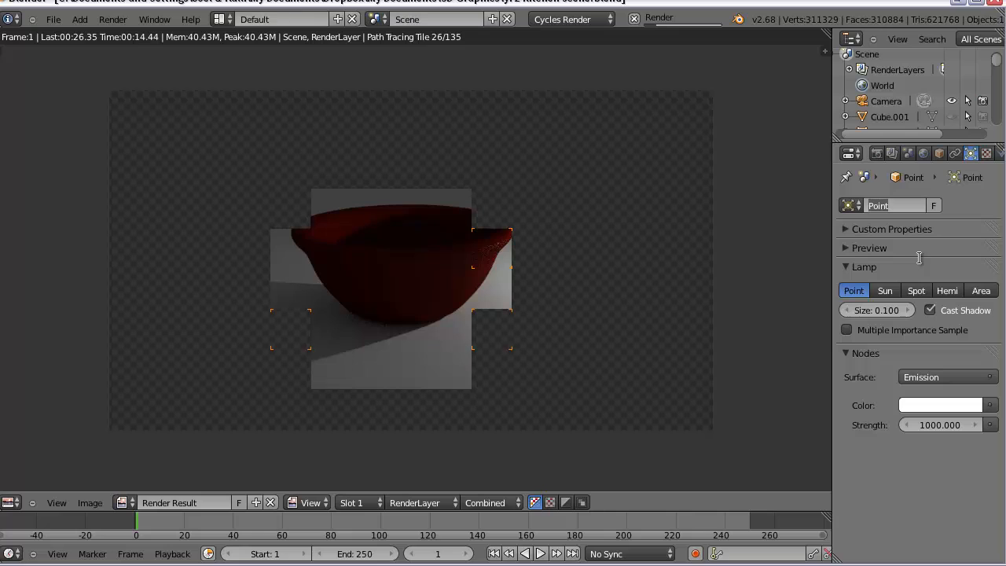
type("ke")
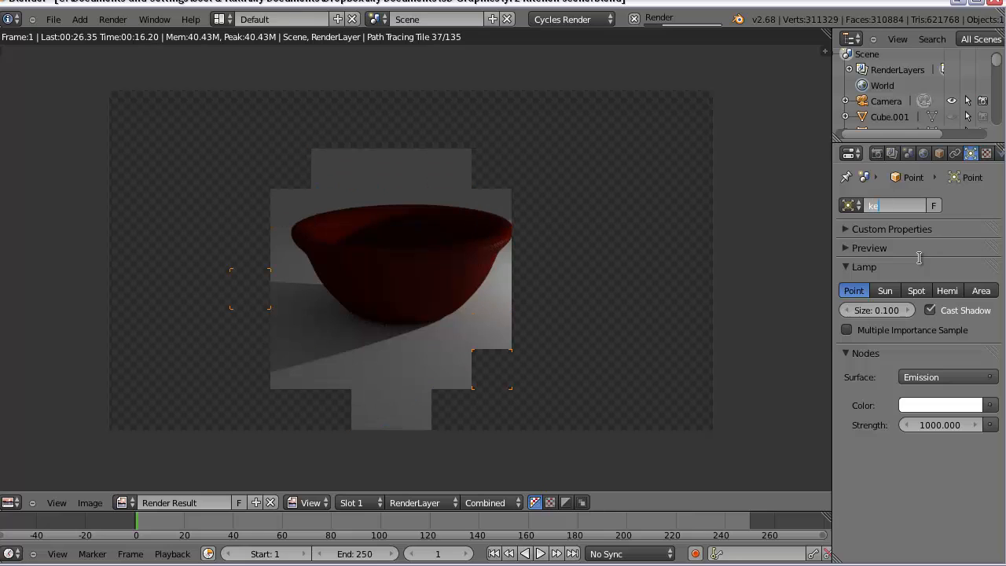
type("y light")
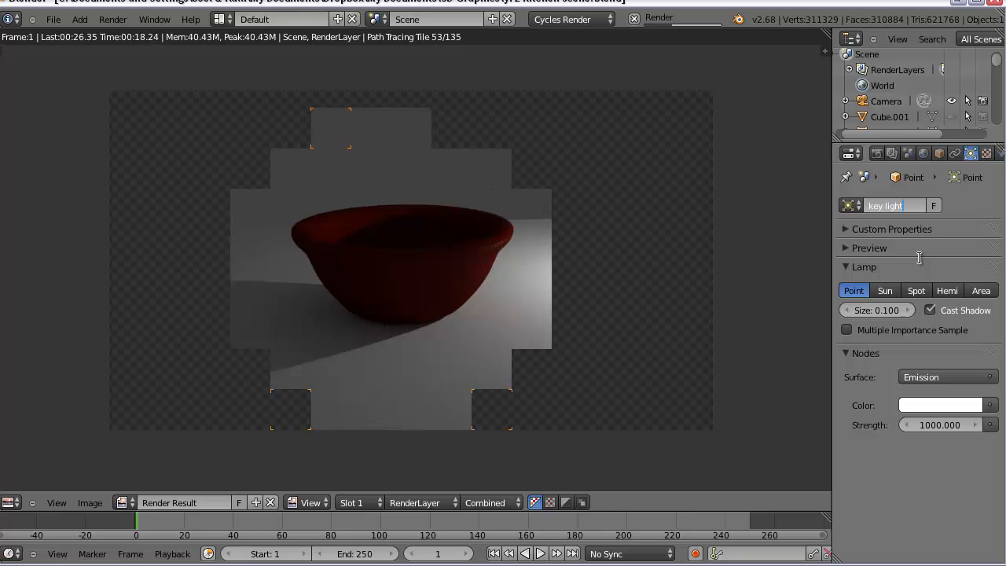
key("Return")
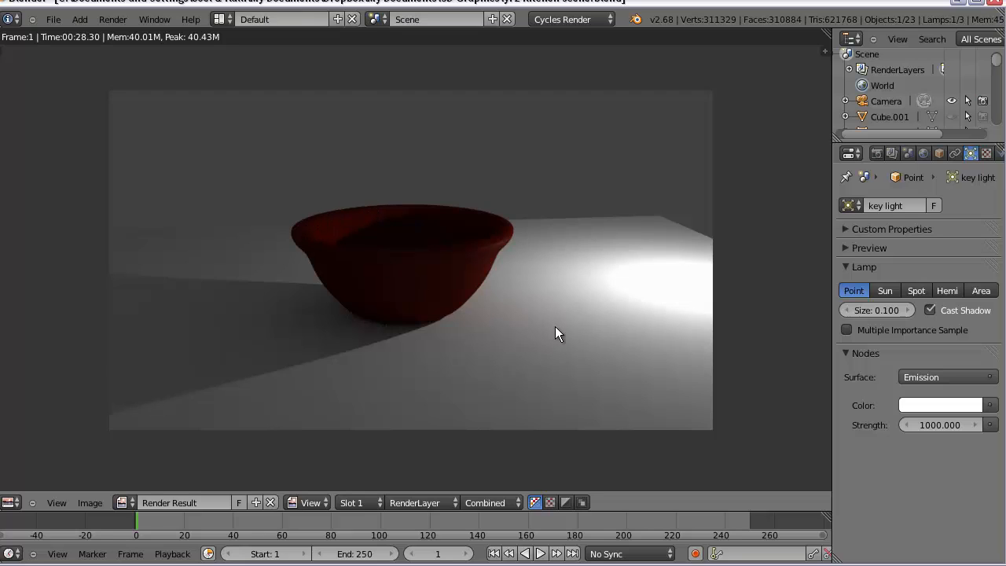
key("Escape")
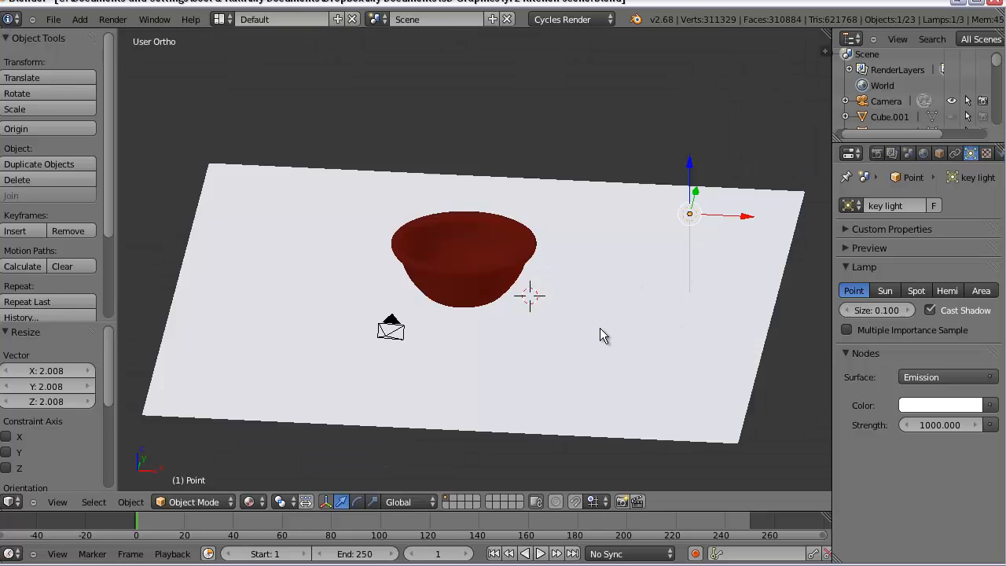
In top view, move the key light about -18.3 in X and -11.4 in Y to the plane's front-left corner.
key("KP_7")
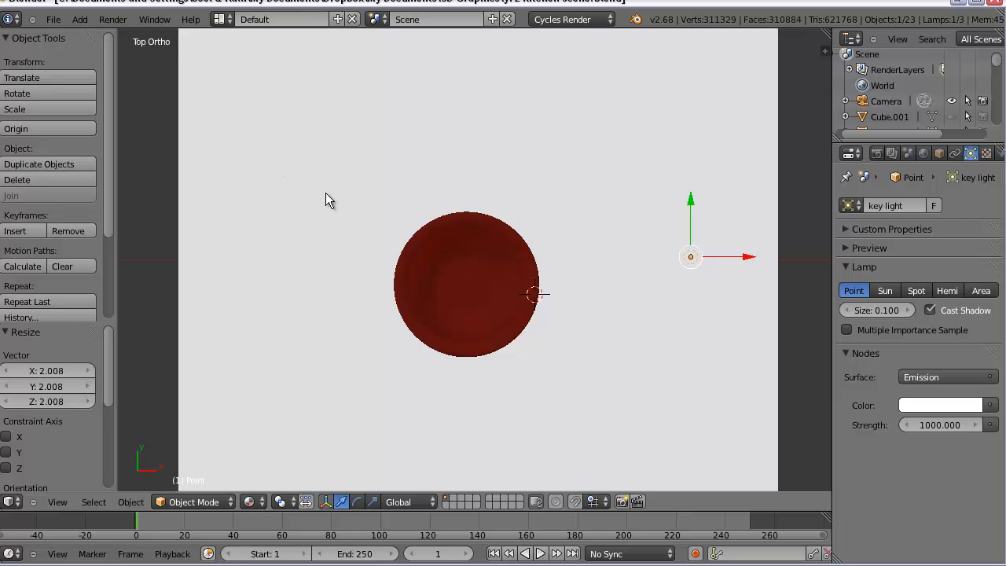
scroll(327, 193, "down", 3)
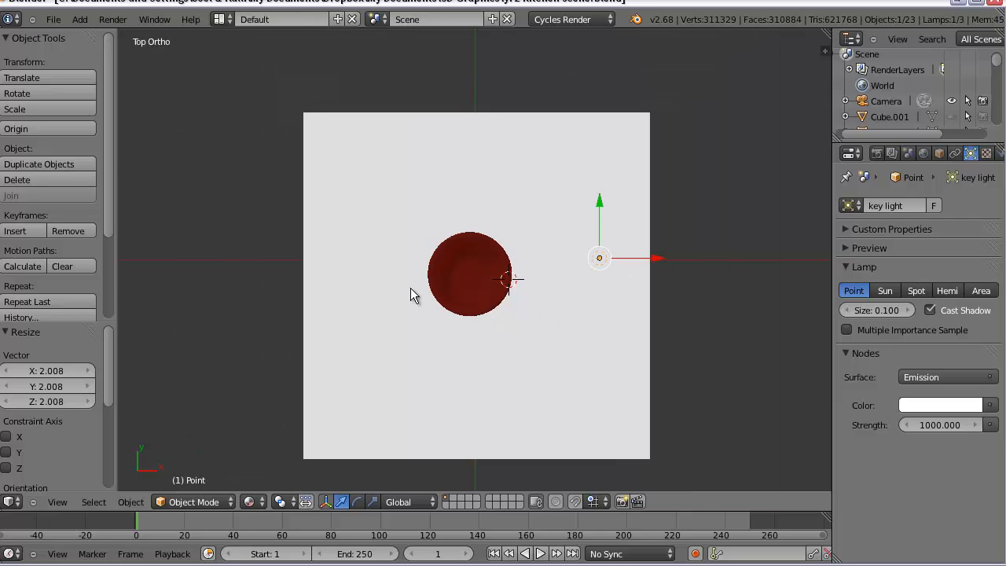
scroll(402, 292, "down", 1)
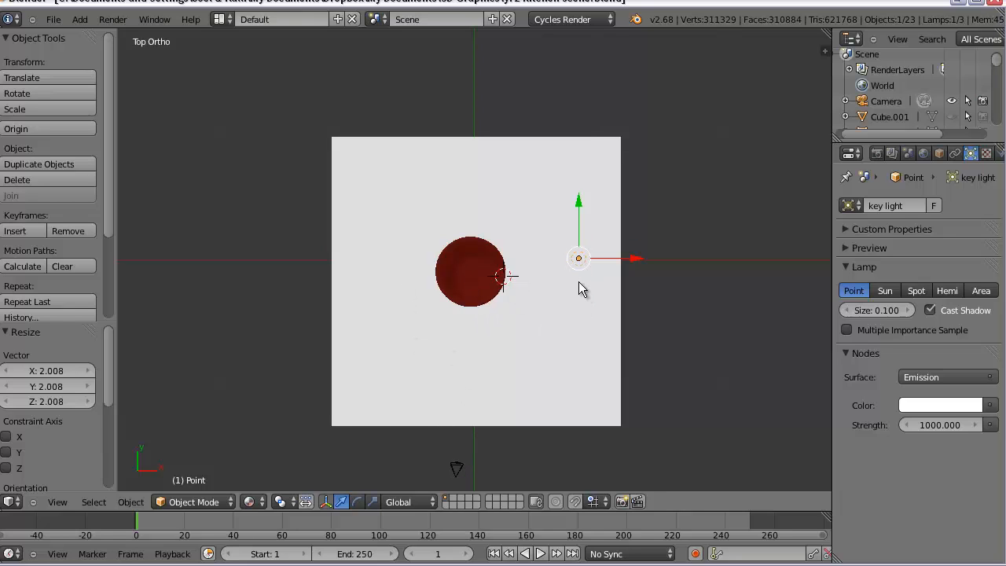
key("g")
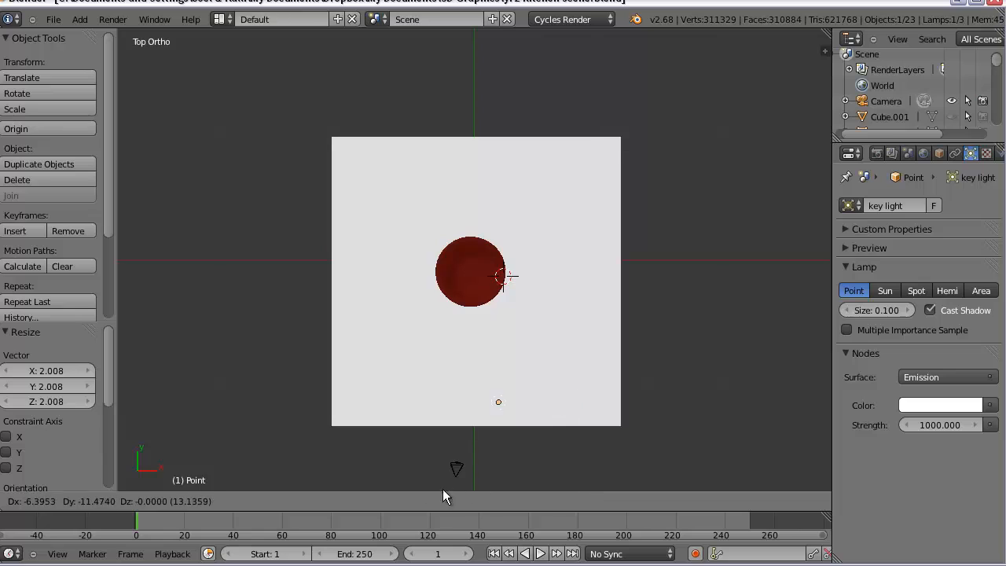
left_click(339, 487)
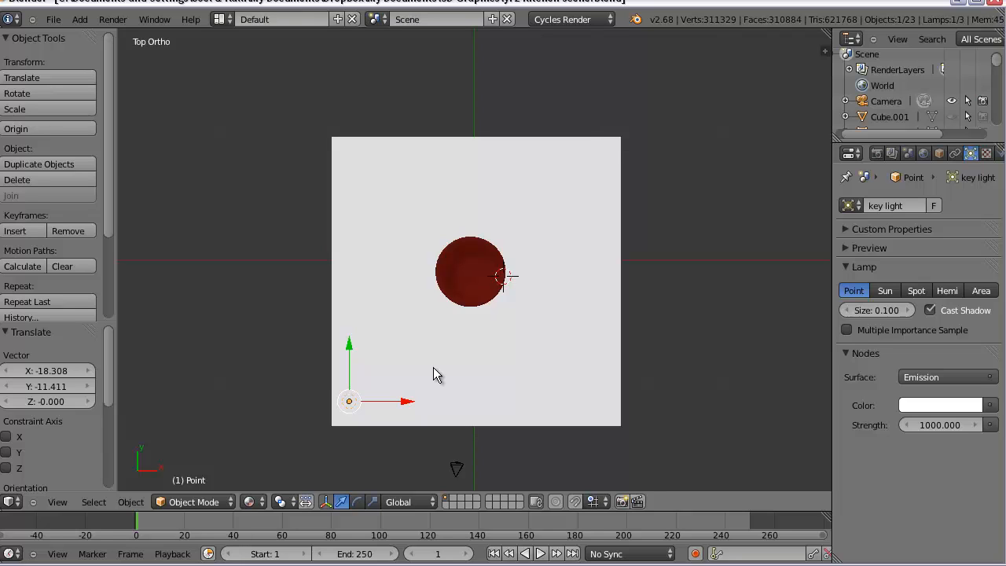
Duplicate the key light about 19.2 along X to the plane's front-right corner and name the copy "fill light".
key("shift+d")
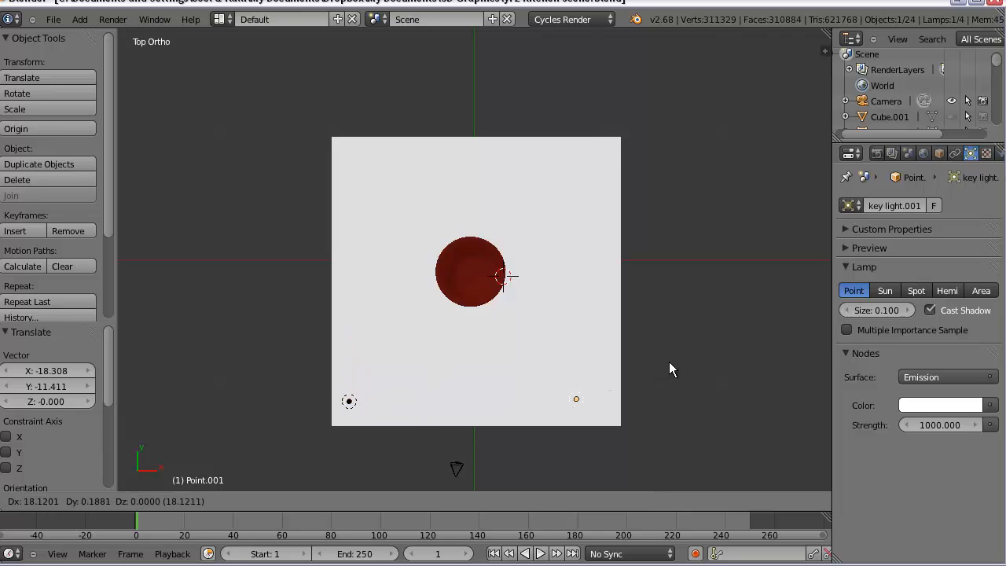
left_click(675, 377)
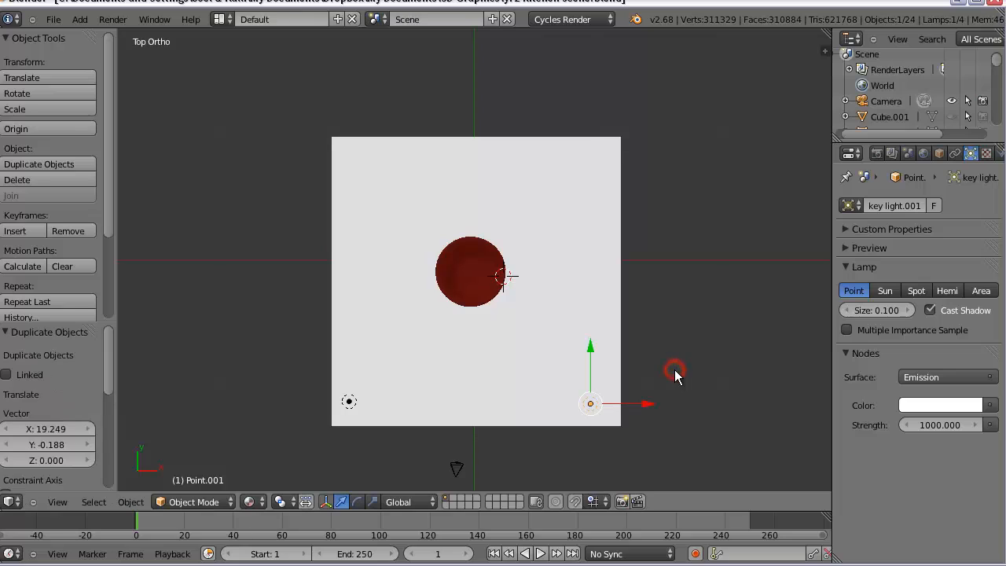
left_click(885, 206)
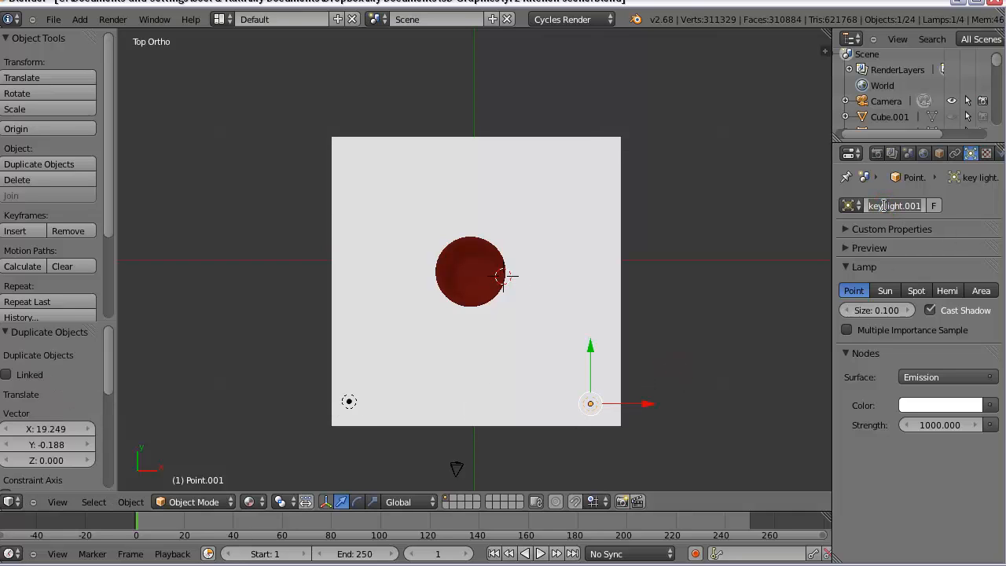
type("fill light")
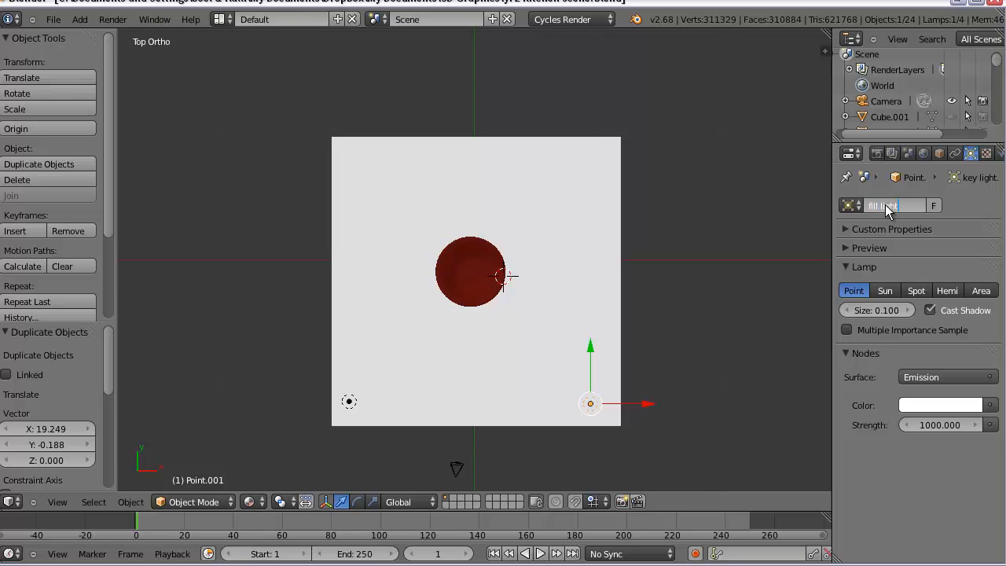
key("Return")
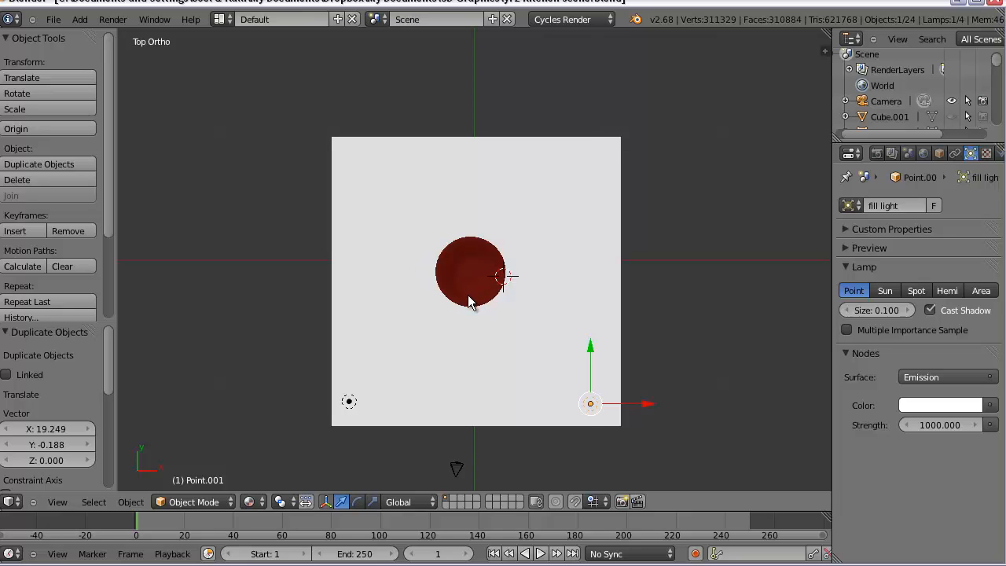
Duplicate the fill light about -15.5 in X and 20.2 in Y, behind the bowl, and name the copy "back light".
key("shift+d")
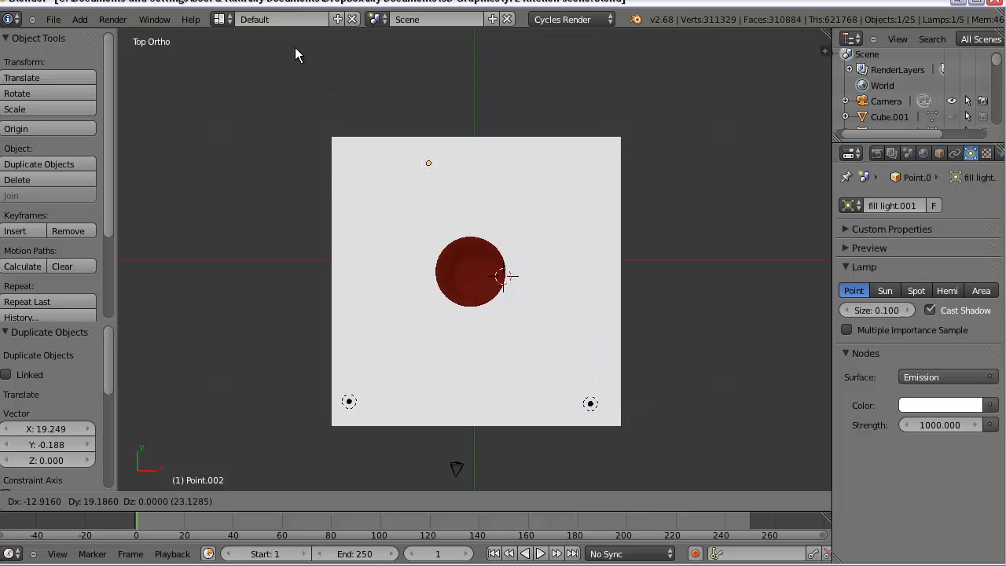
left_click(273, 41)
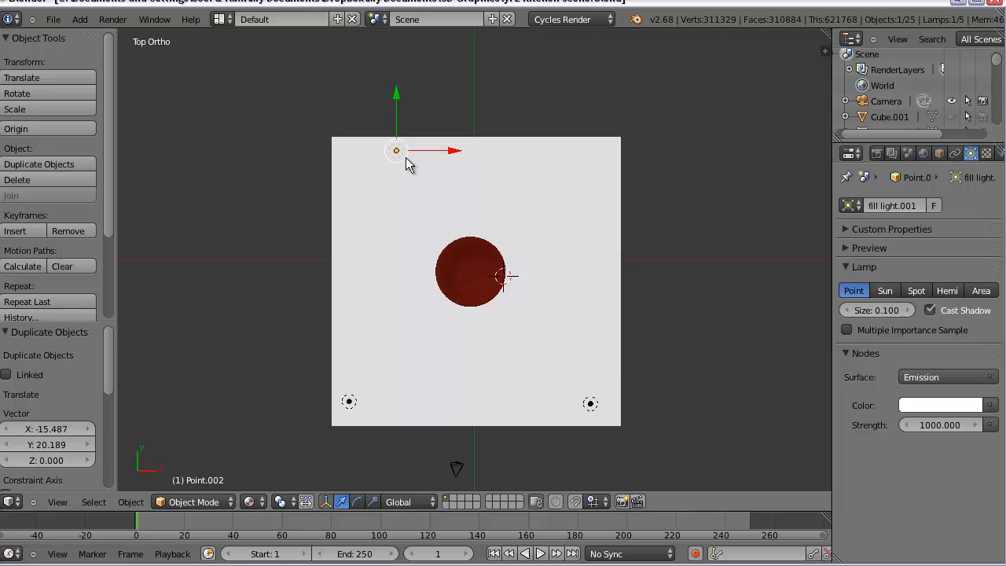
left_click(884, 206)
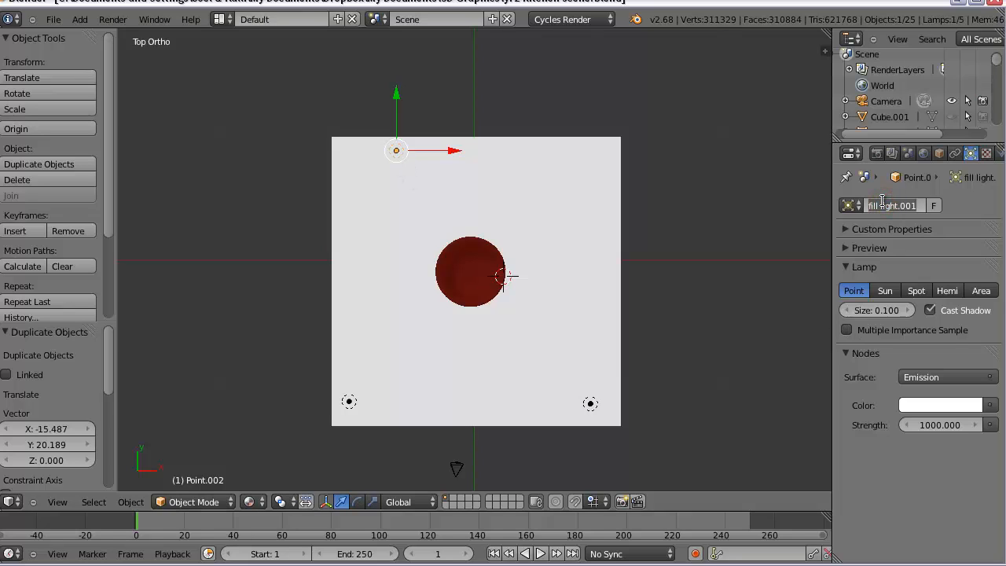
type("ba")
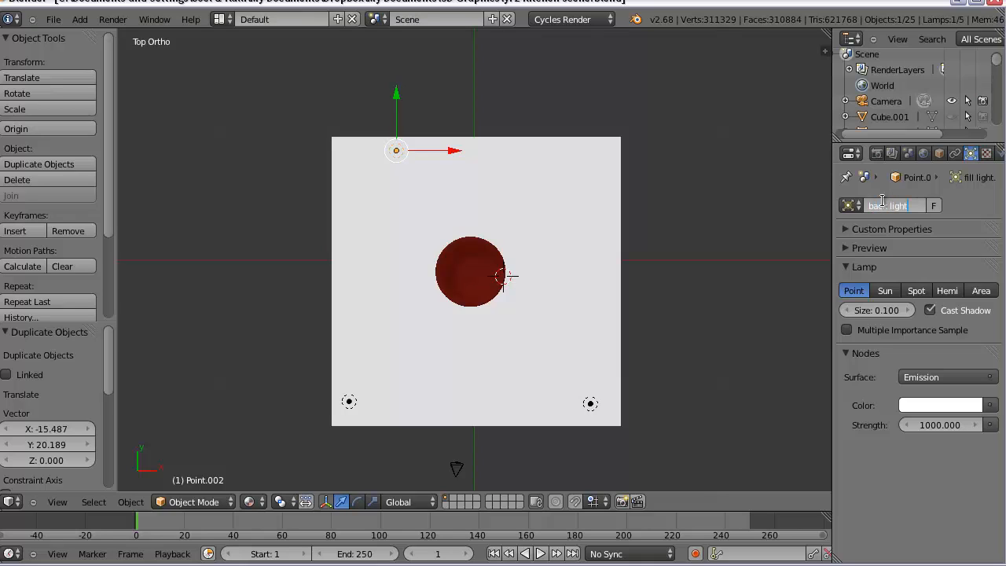
type("ck light")
key("Return")
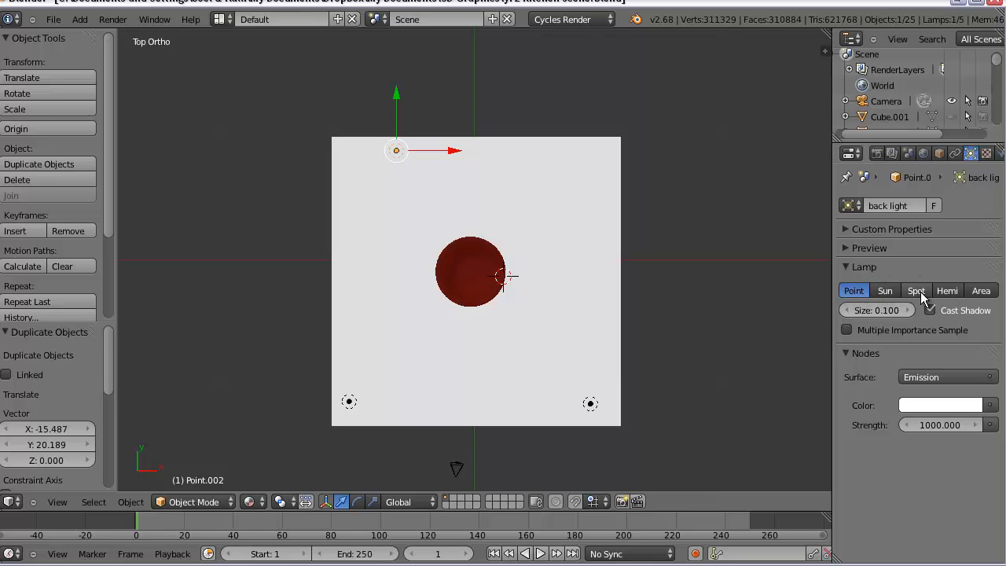
Change the back light to a Spot lamp and set its lamp size to about 3.6.
left_click(349, 401)
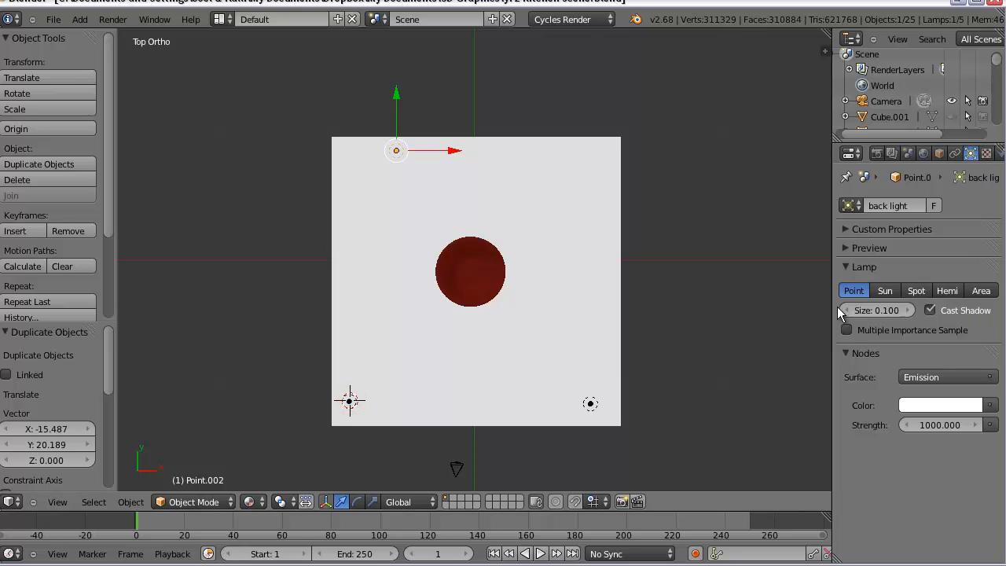
left_click(915, 291)
middle_click_drag(621, 378, 581, 235)
scroll(512, 335, "down", 5)
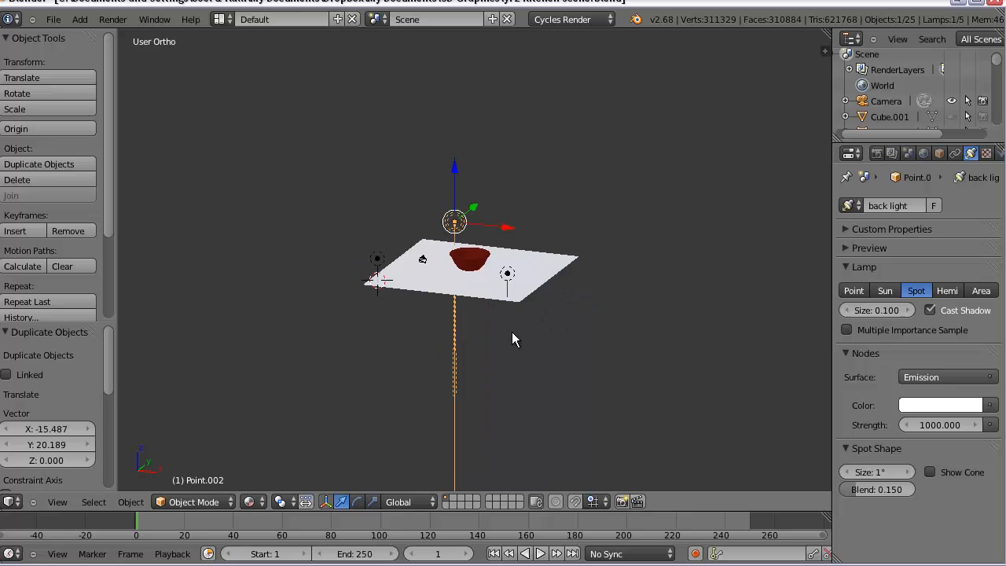
scroll(512, 334, "up", 2)
left_click_drag(876, 311, 912, 315)
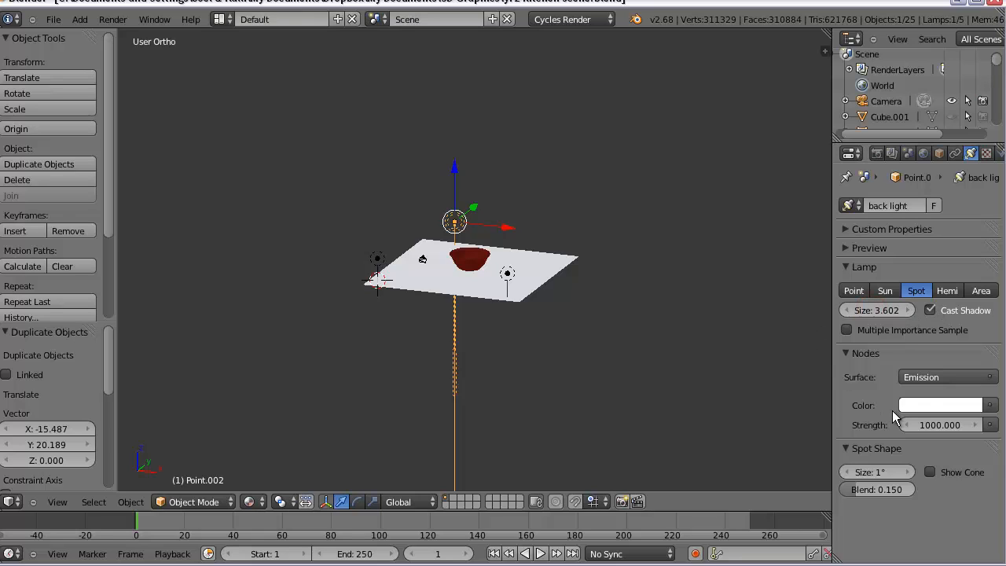
Try a spot cone size of about 22.5° on the back light, and change it back to a Point lamp.
left_click_drag(866, 473, 913, 470)
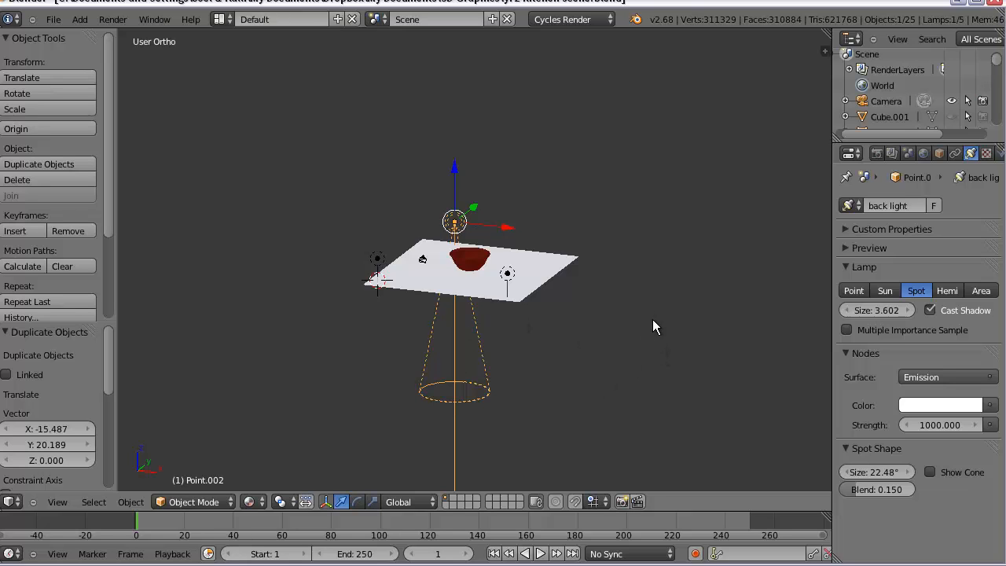
middle_click_drag(652, 327, 748, 286)
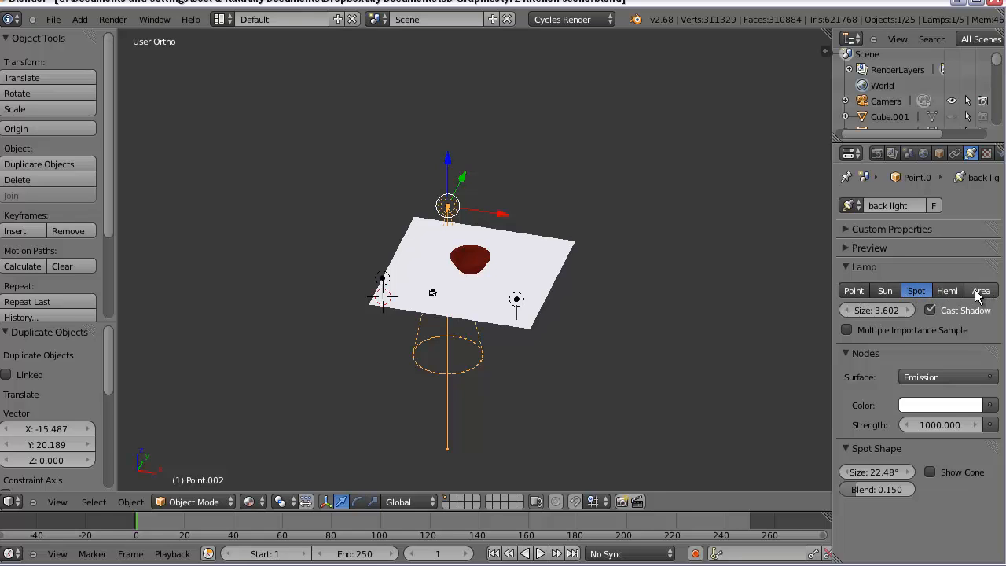
left_click(854, 292)
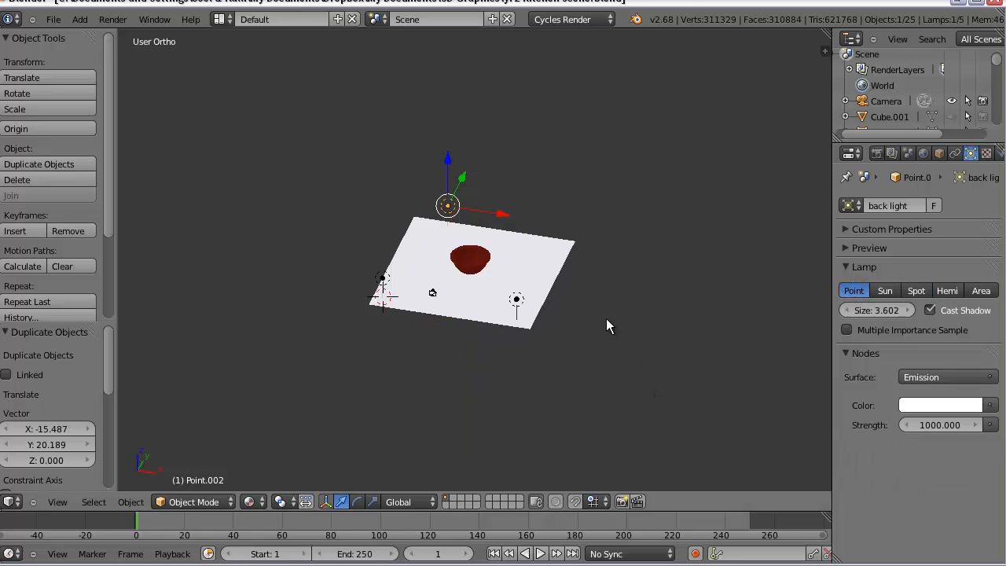
Select the fill light at the plane's front-right corner and set its emission strength to 700.
middle_click_drag(528, 322, 508, 333)
scroll(514, 336, "up", 3)
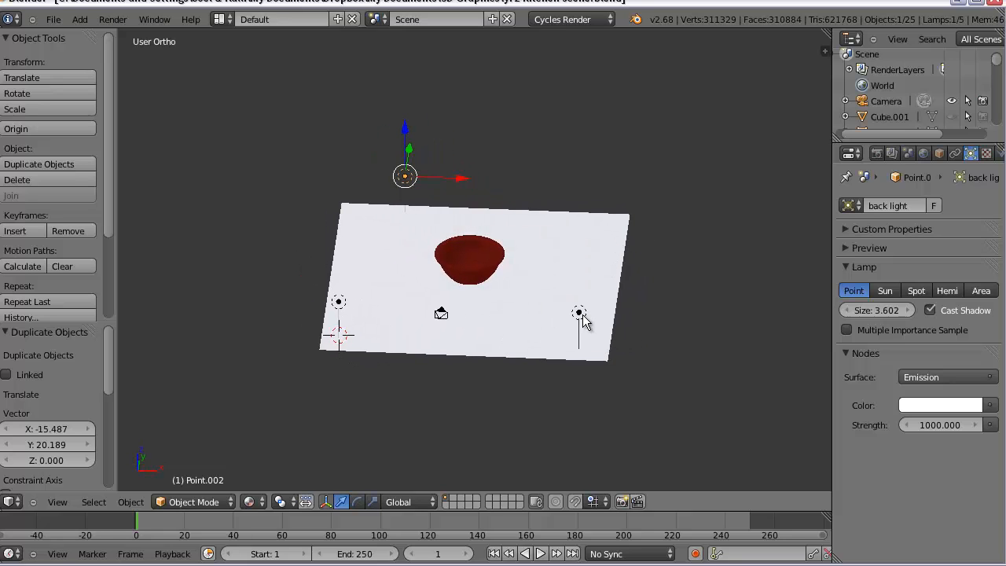
right_click(338, 303)
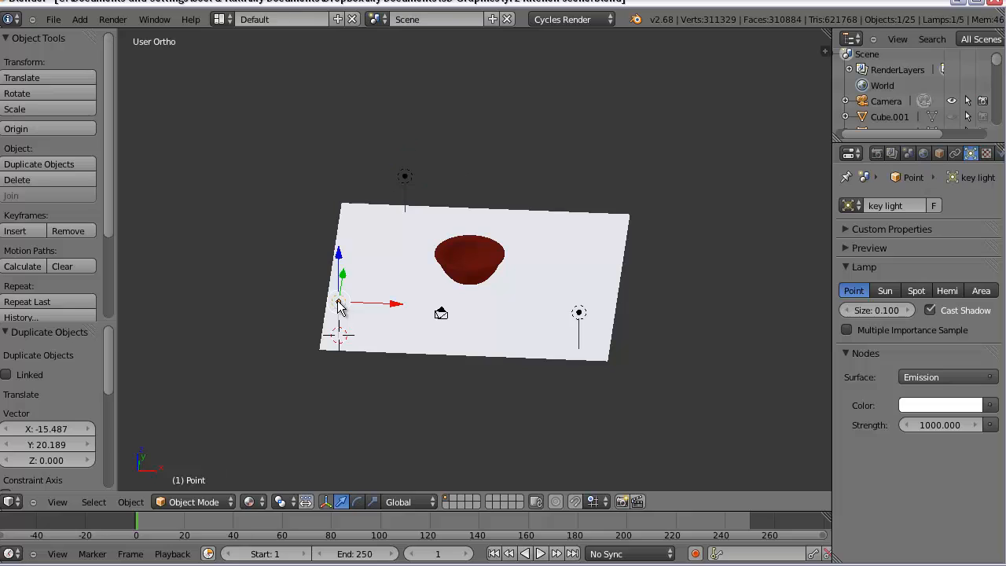
right_click(579, 314)
left_click(925, 429)
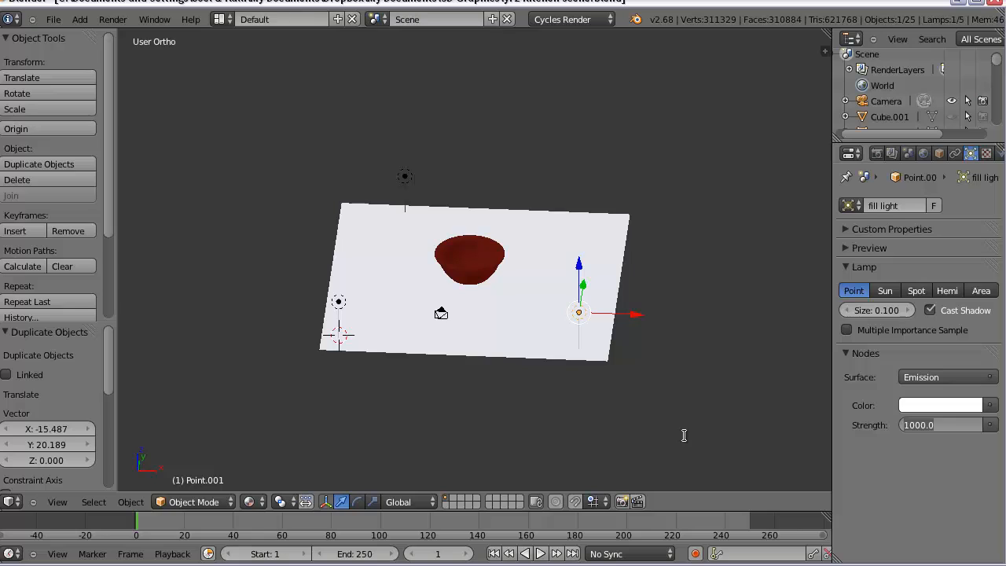
type("700")
key("Return")
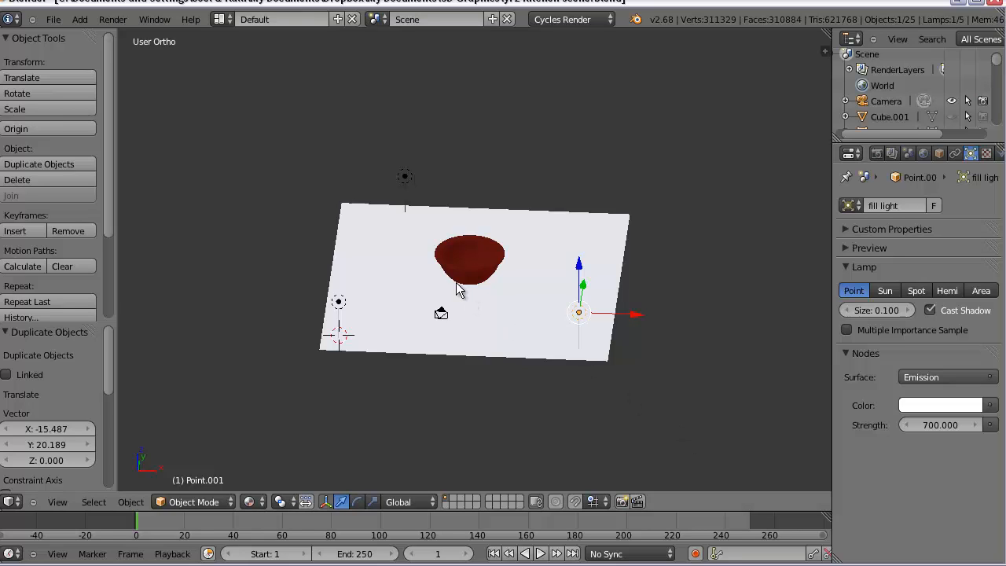
Select the back light behind the bowl and set its emission strength to 500.
right_click(404, 178)
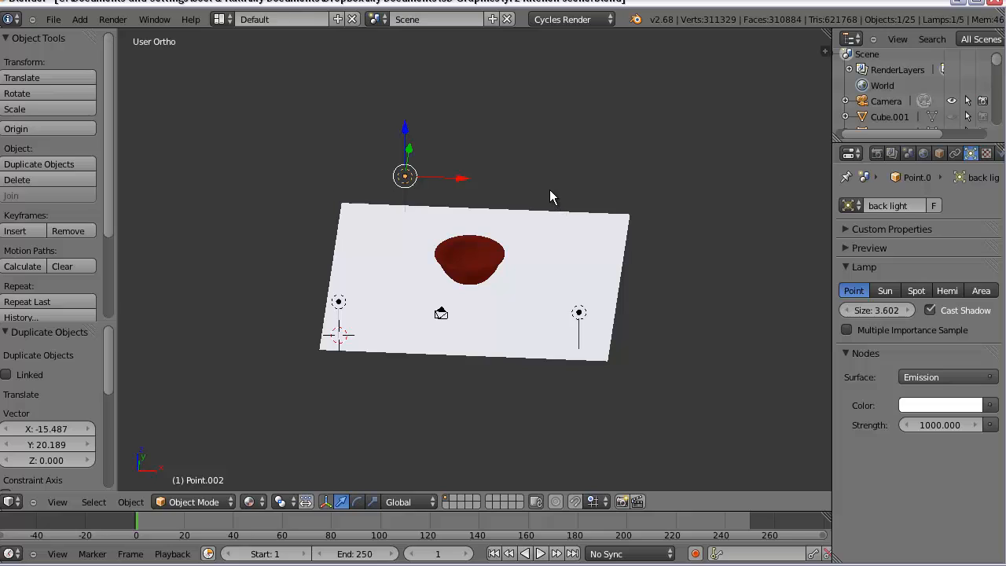
left_click(939, 425)
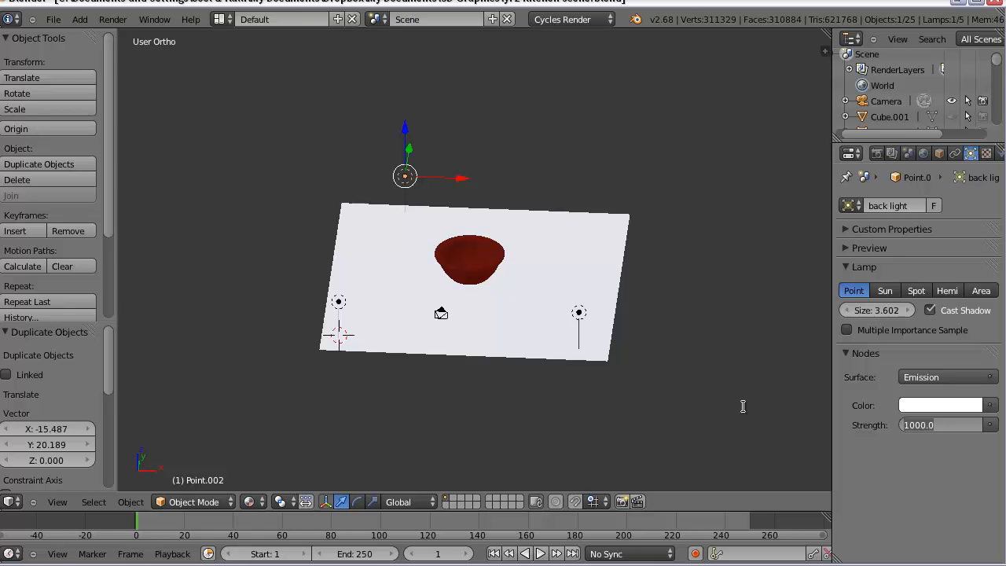
type("500")
key("Return")
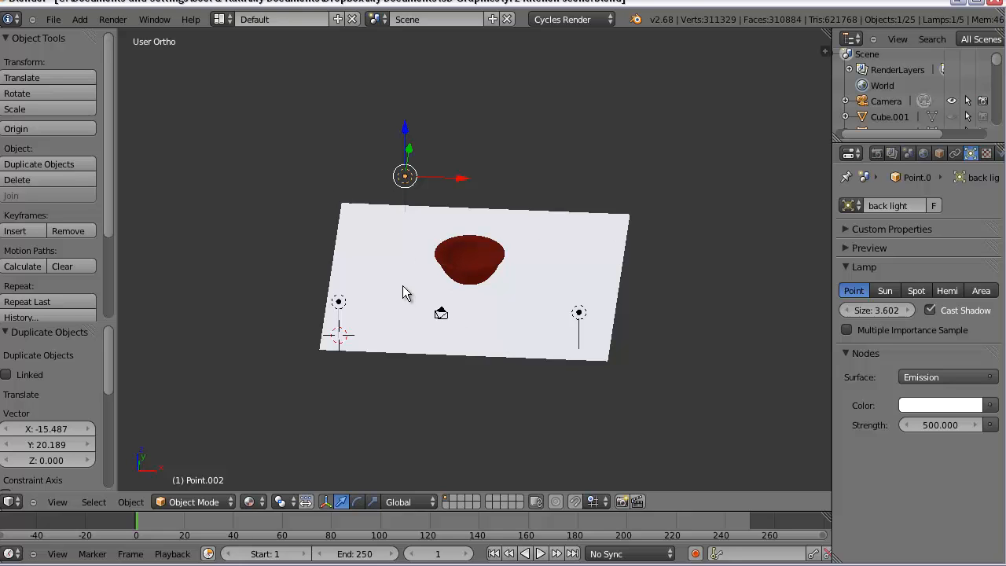
Render the scene, and set the render result to Slot 2 before returning to the 3D view.
key("F12")
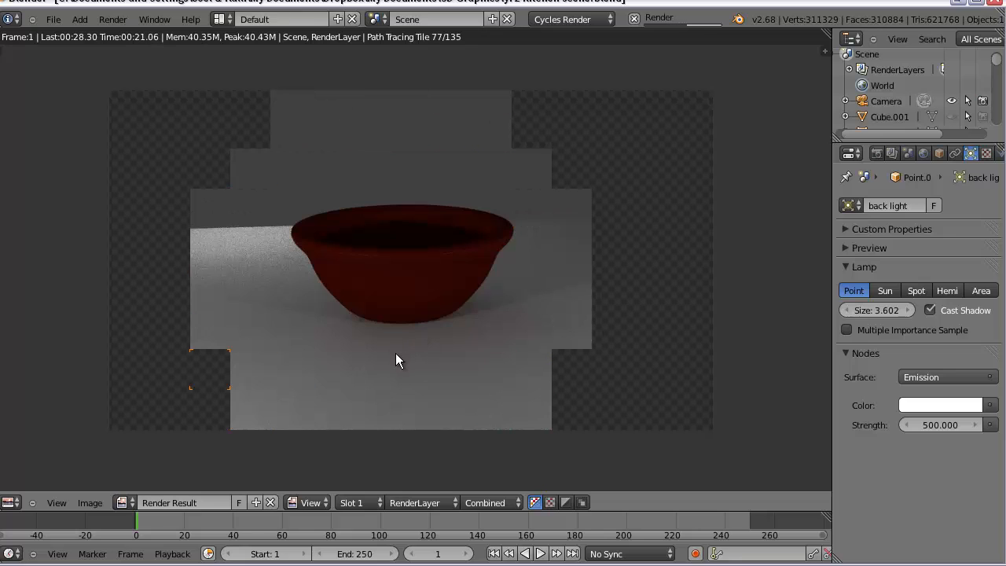
left_click(361, 501)
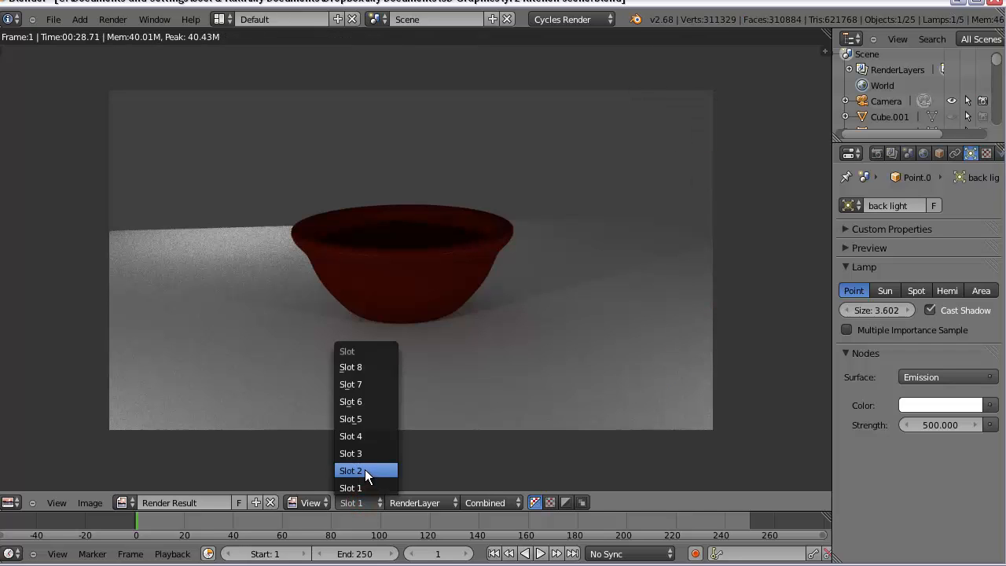
left_click(365, 470)
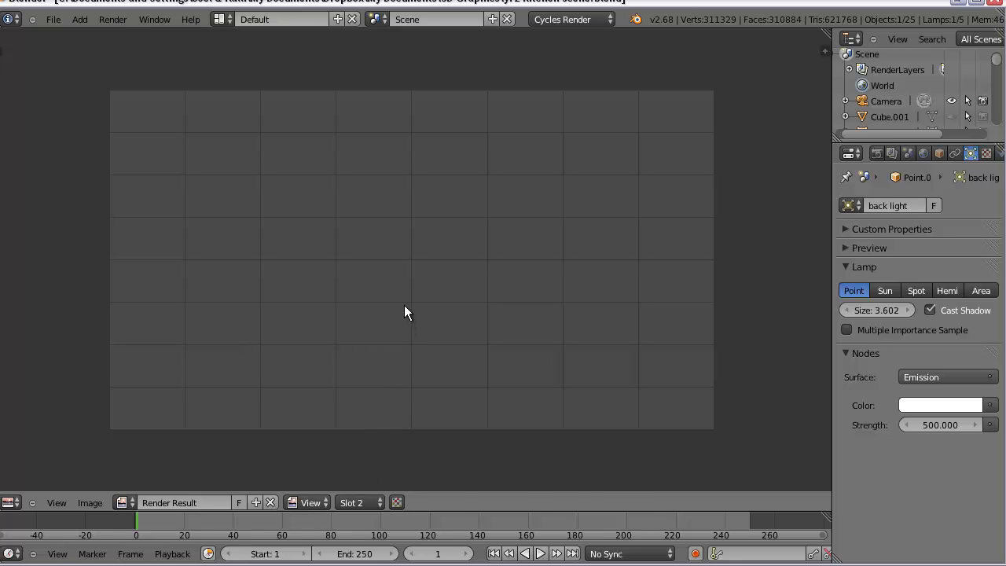
key("Escape")
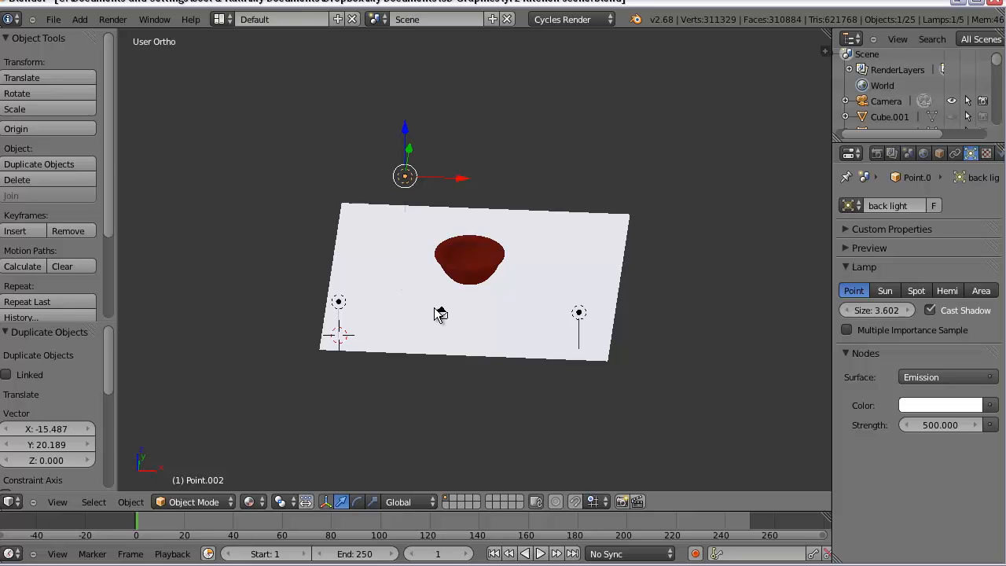
In front view, raise the back light about 2.6, the key light about 2.4 and the fill light about 2.8 along Z.
key("KP_1")
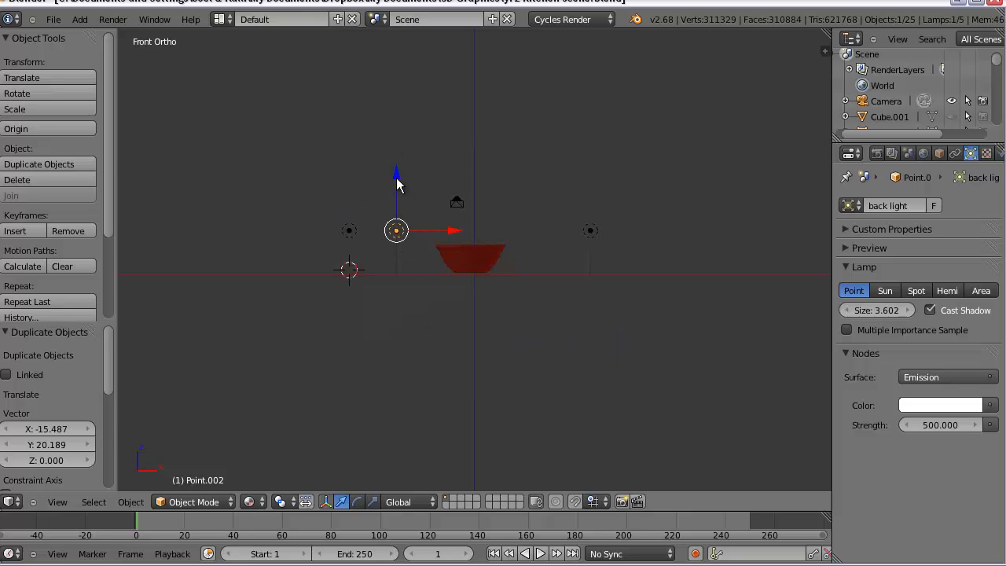
left_click_drag(396, 176, 397, 144)
right_click(350, 231)
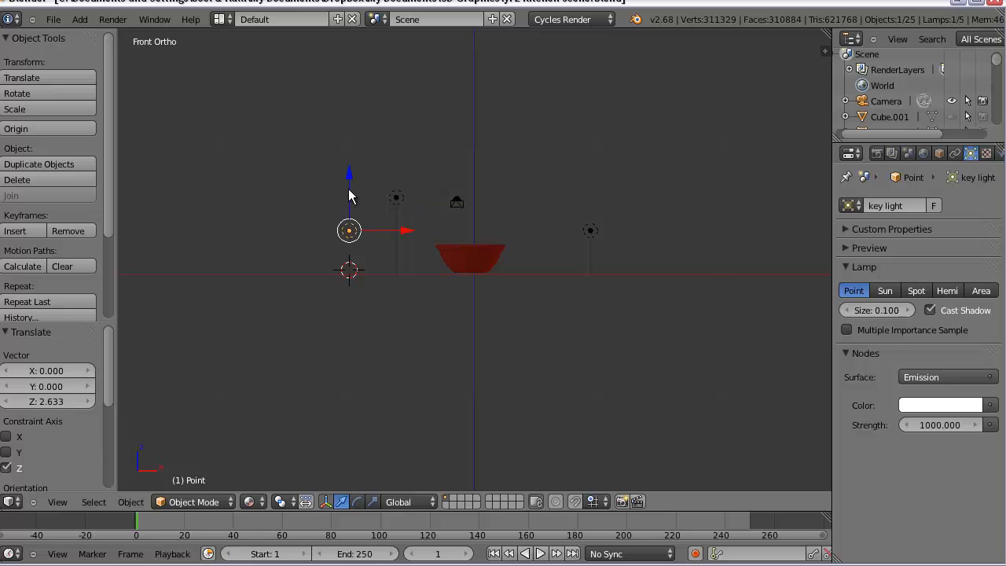
left_click_drag(350, 191, 348, 148)
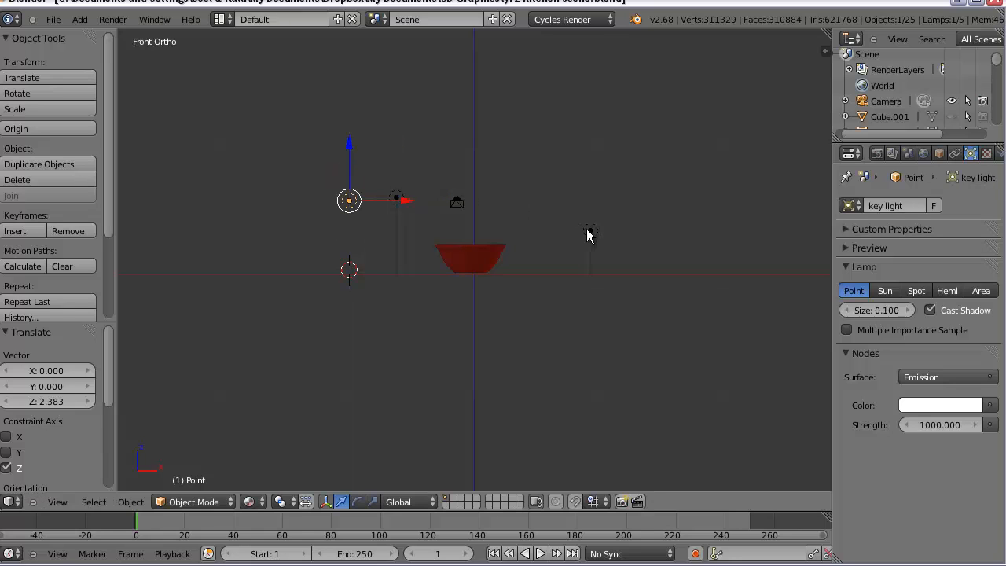
right_click(590, 231)
left_click_drag(587, 168, 580, 147)
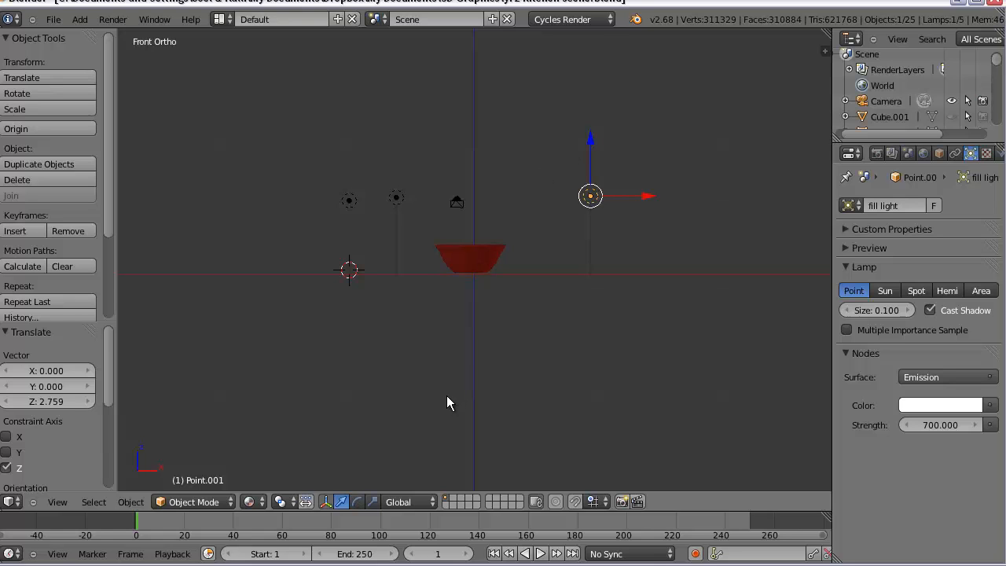
Render the scene with the raised lights into Slot 2 and compare it with the render in Slot 1.
key("F12")
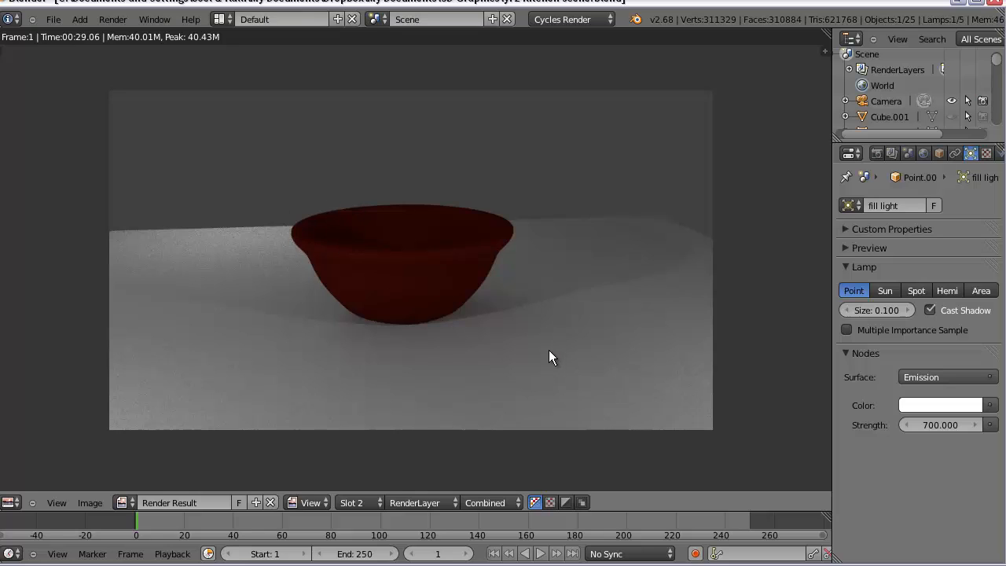
left_click(310, 503)
left_click(359, 504)
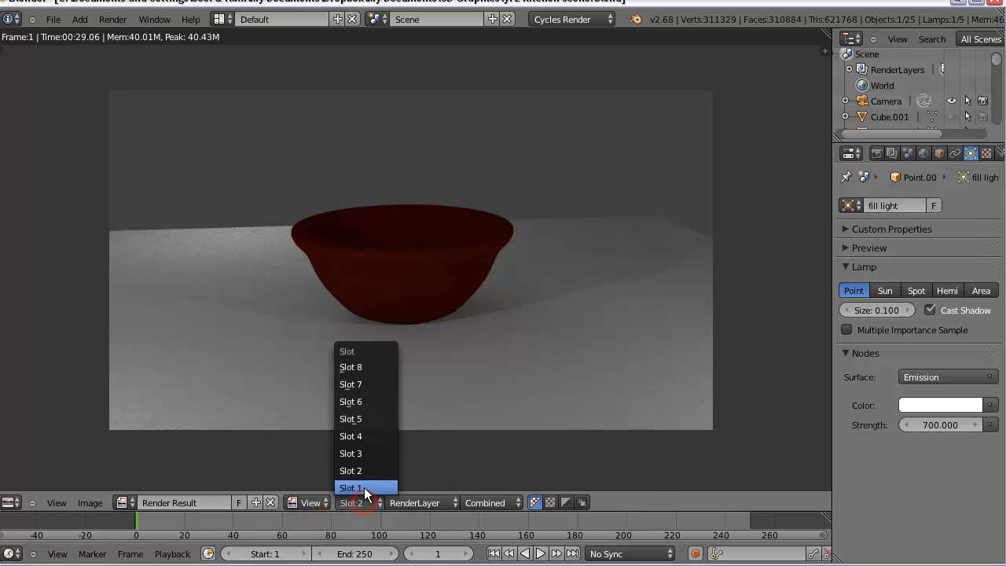
left_click(363, 487)
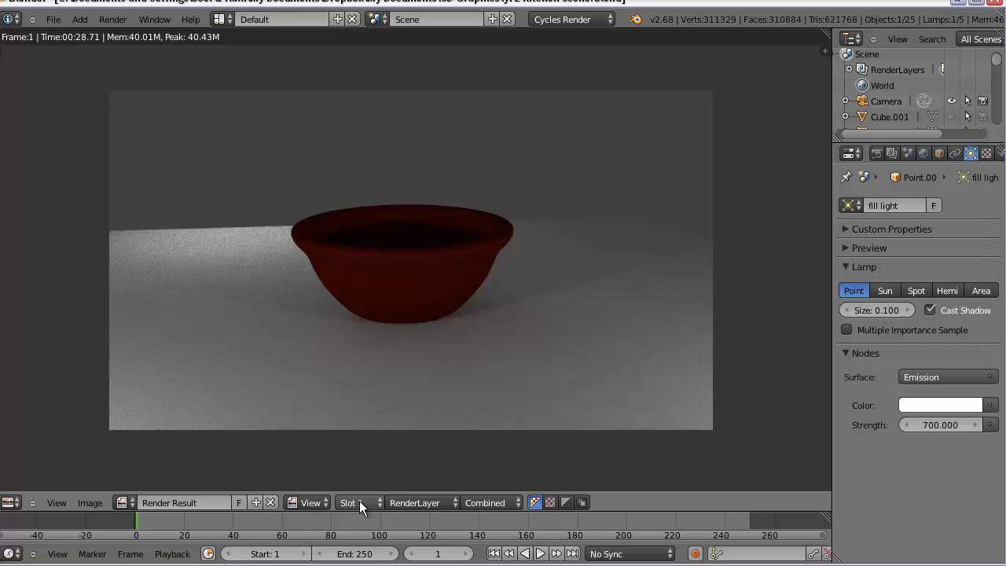
left_click(359, 503)
left_click(364, 470)
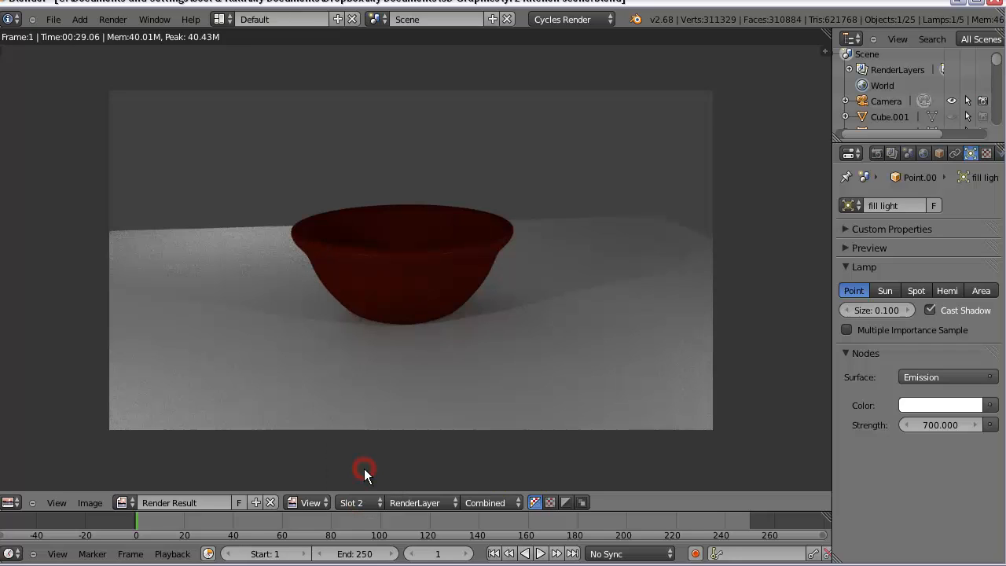
Set the render result to the empty Slot 3 and return to the 3D view.
left_click(352, 503)
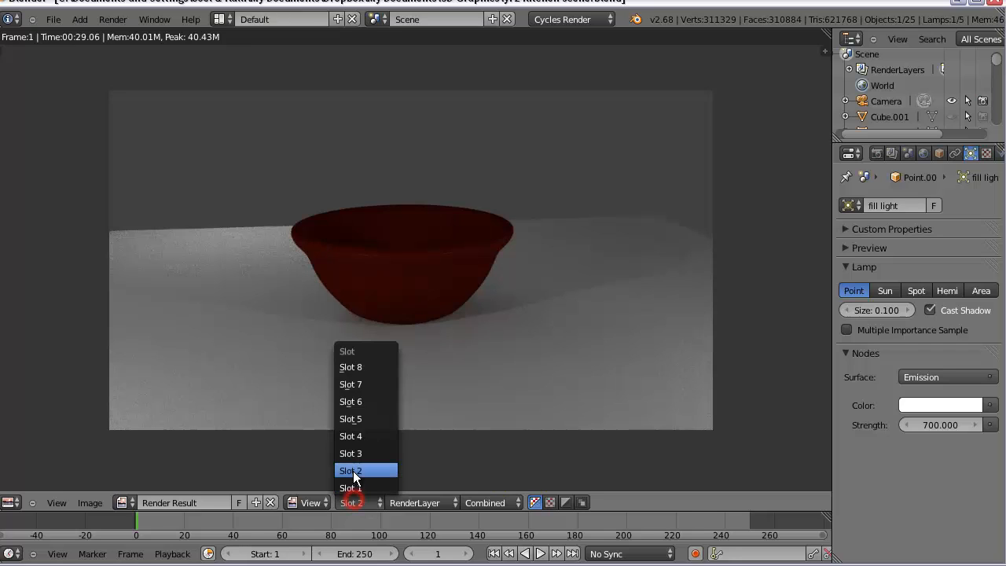
left_click(352, 452)
key("Escape")
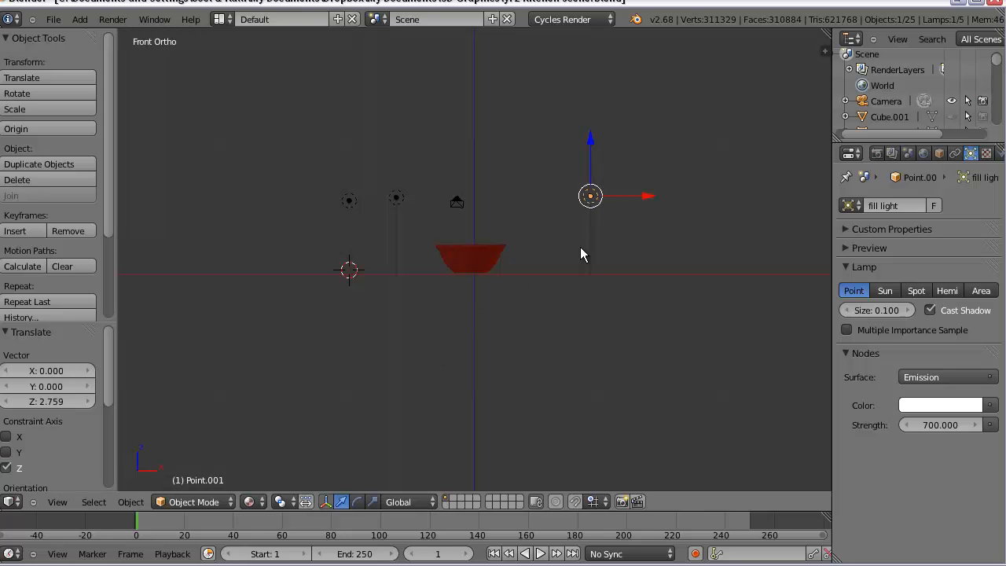
Select the key light at the plane's front-left corner and set its emission strength to 2000.
middle_click_drag(509, 293, 495, 318)
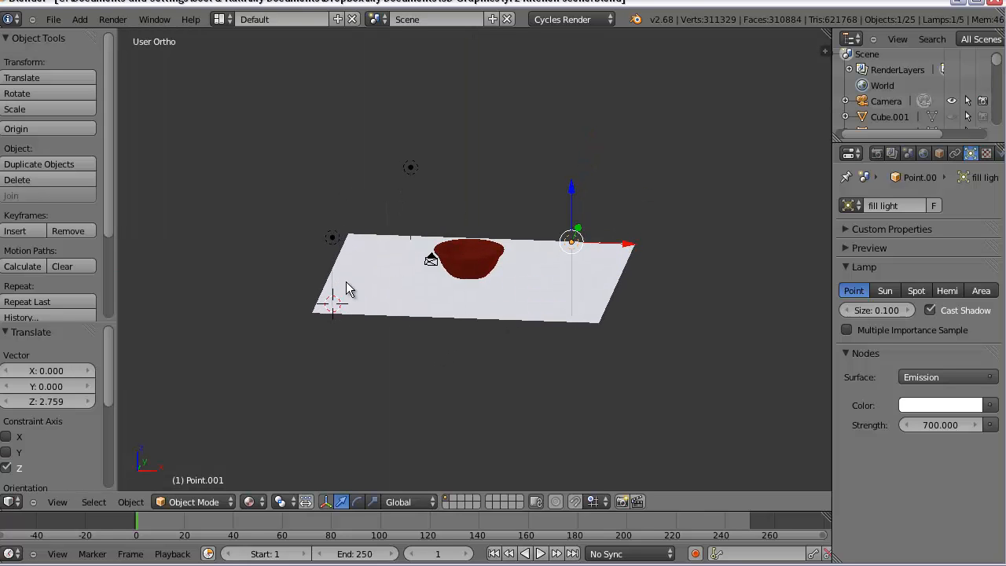
right_click(332, 239)
left_click(938, 425)
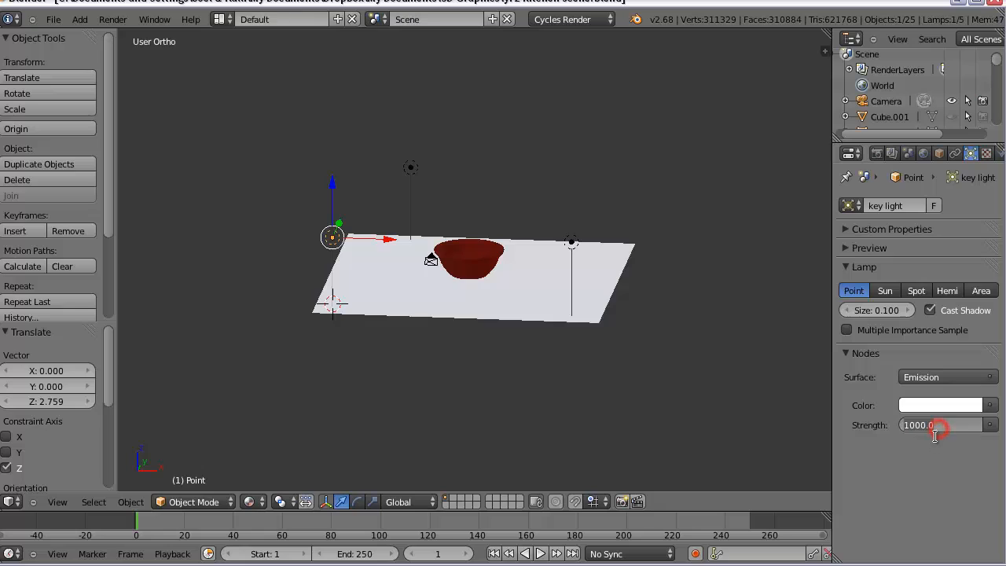
type("200")
key("Return")
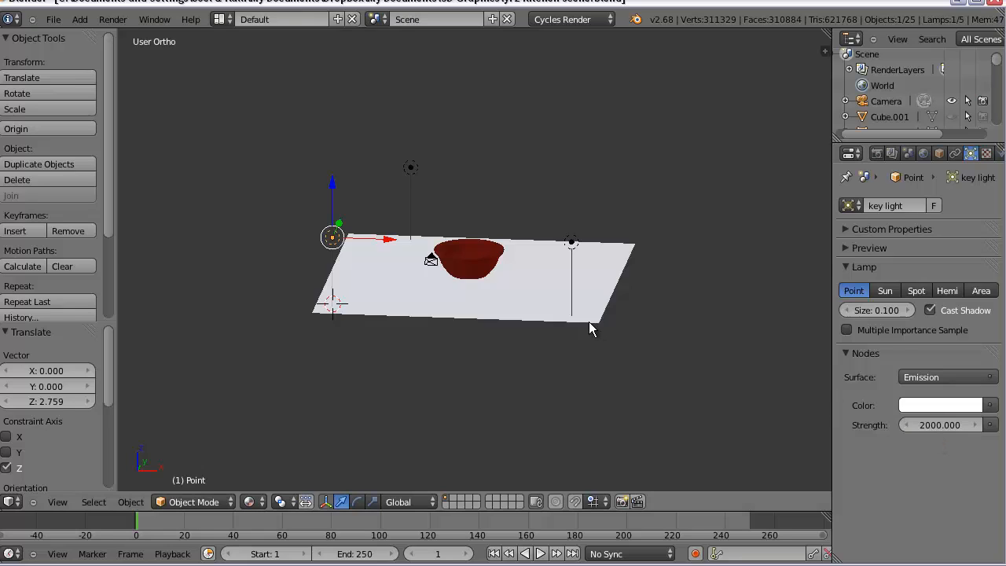
Select the fill light and set its emission strength to 1500.
right_click(572, 243)
left_click(926, 425)
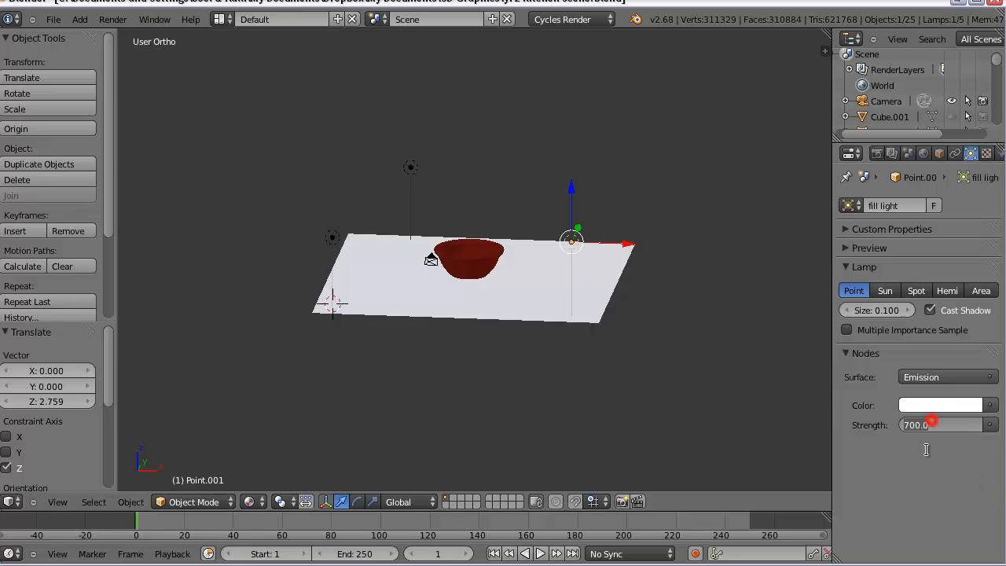
type("1500")
key("Return")
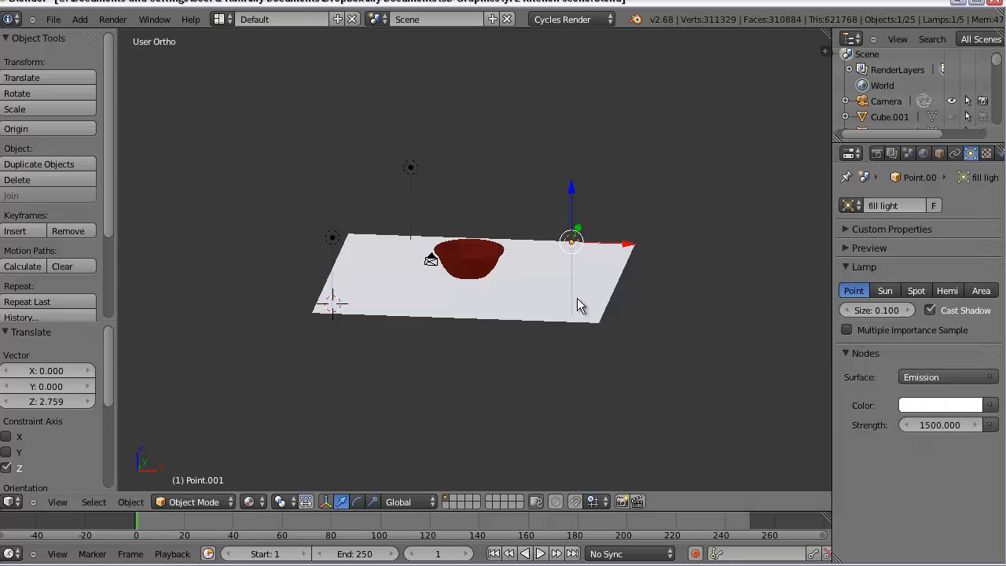
Select the back light and set its emission strength to 1000.
right_click(411, 168)
left_click(925, 429)
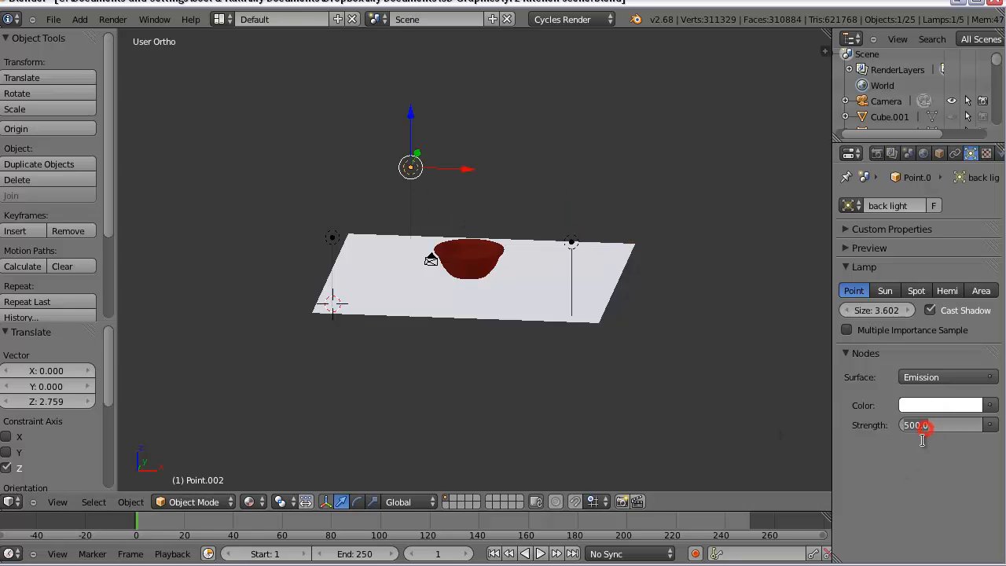
type("1000")
key("Return")
Brighten the world background color from dark grey to a lighter neutral grey.
left_click(923, 154)
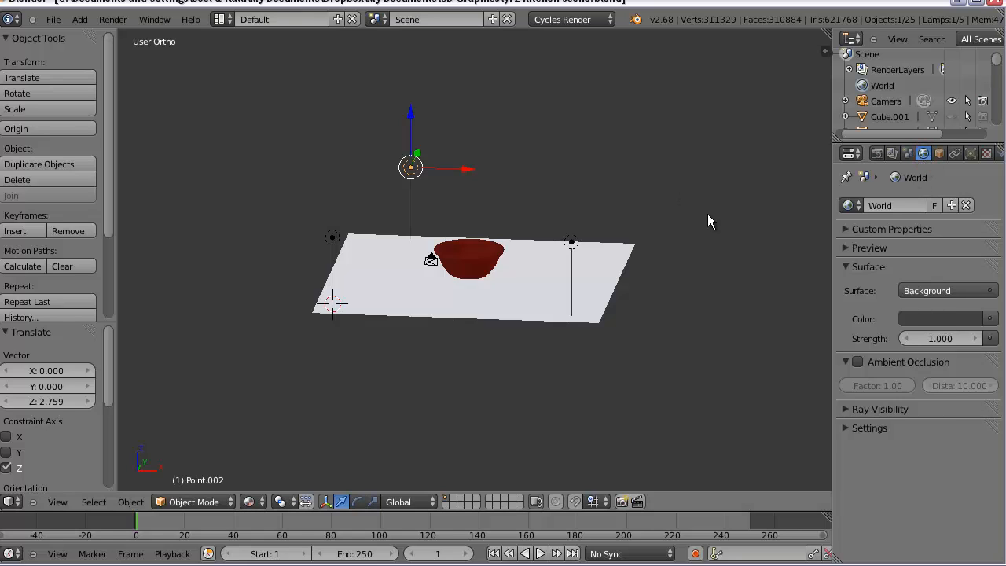
left_click(939, 317)
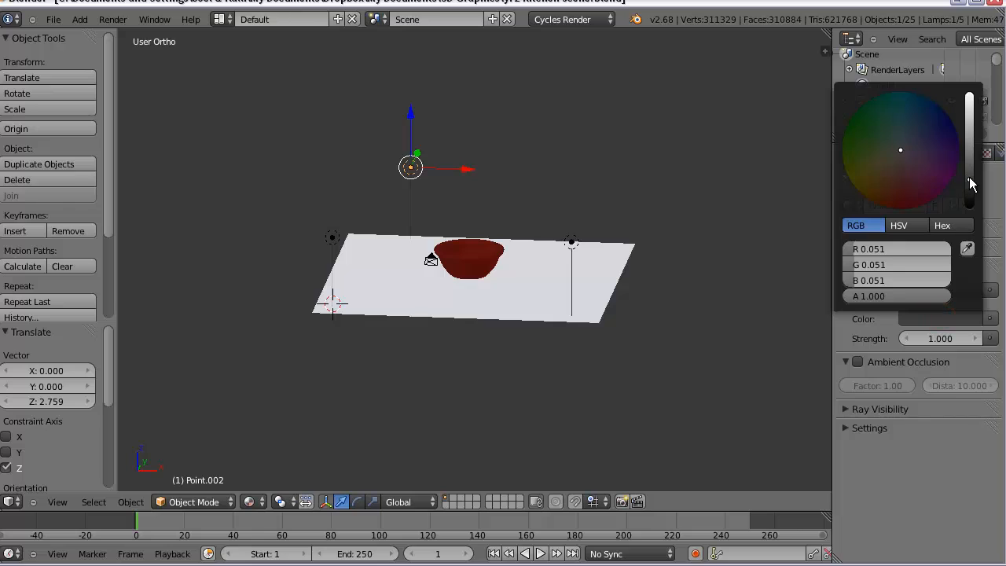
left_click_drag(968, 180, 969, 156)
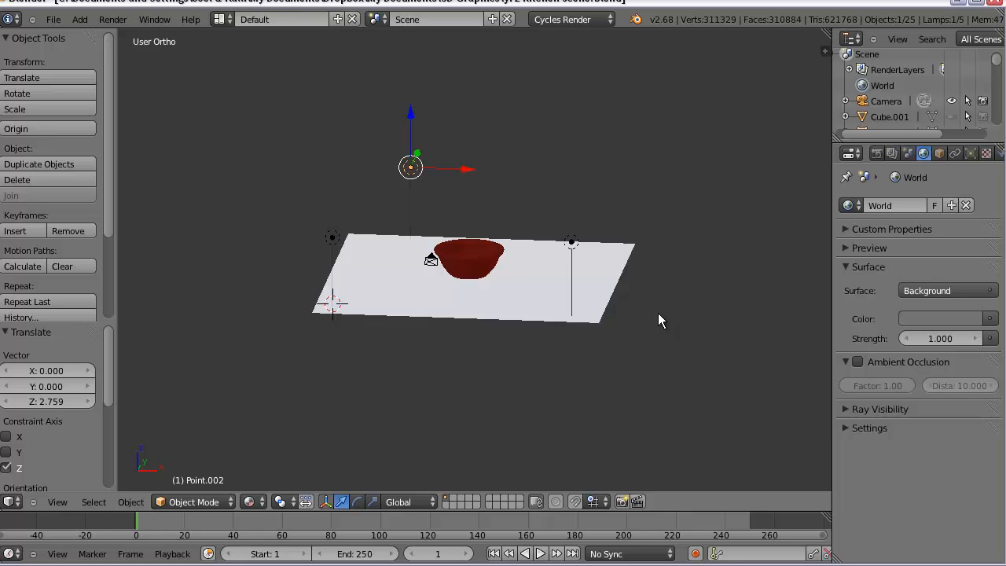
Render the brighter scene into Slot 3, compare it with Slot 2, and return to the 3D view.
key("F12")
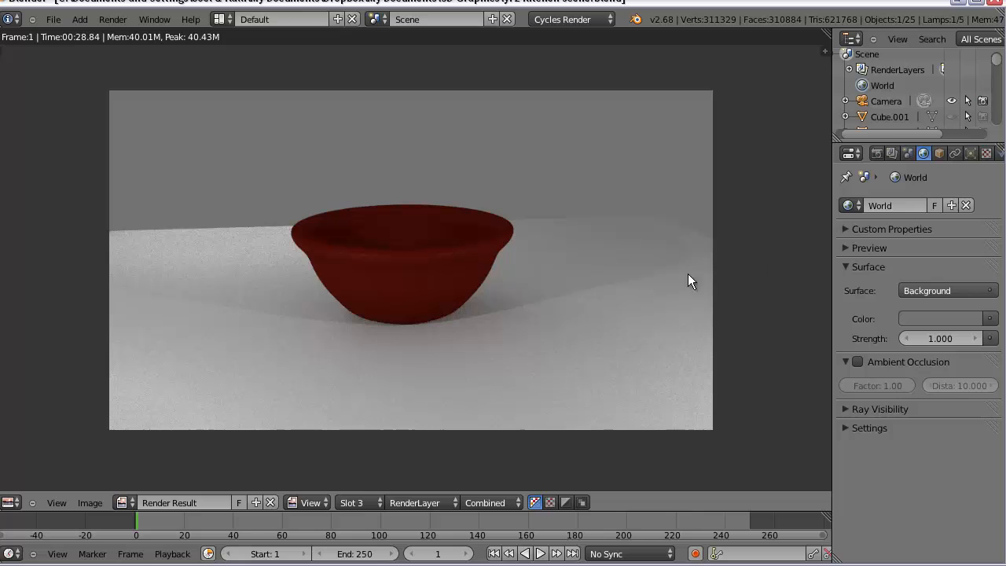
left_click(367, 506)
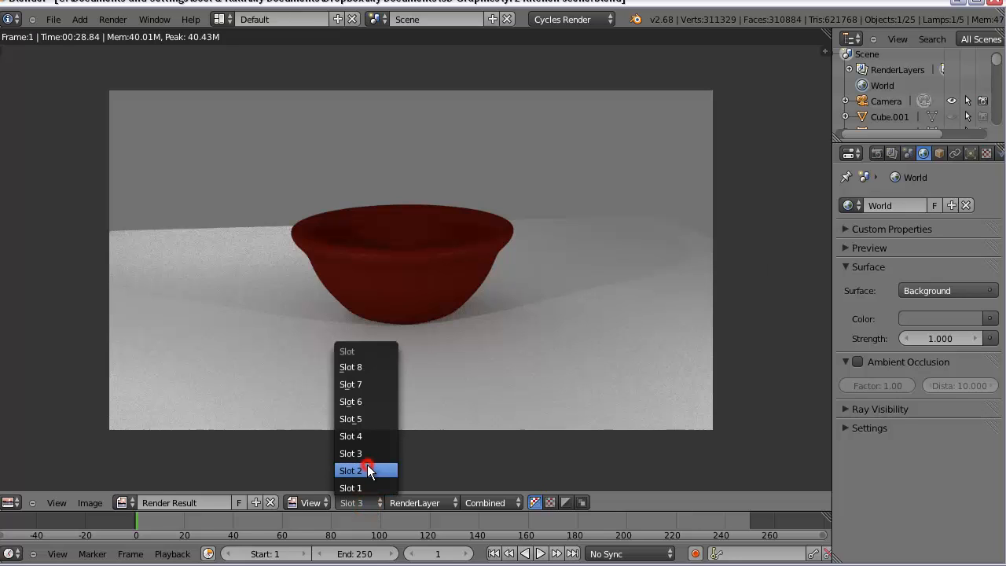
left_click(367, 464)
left_click(365, 501)
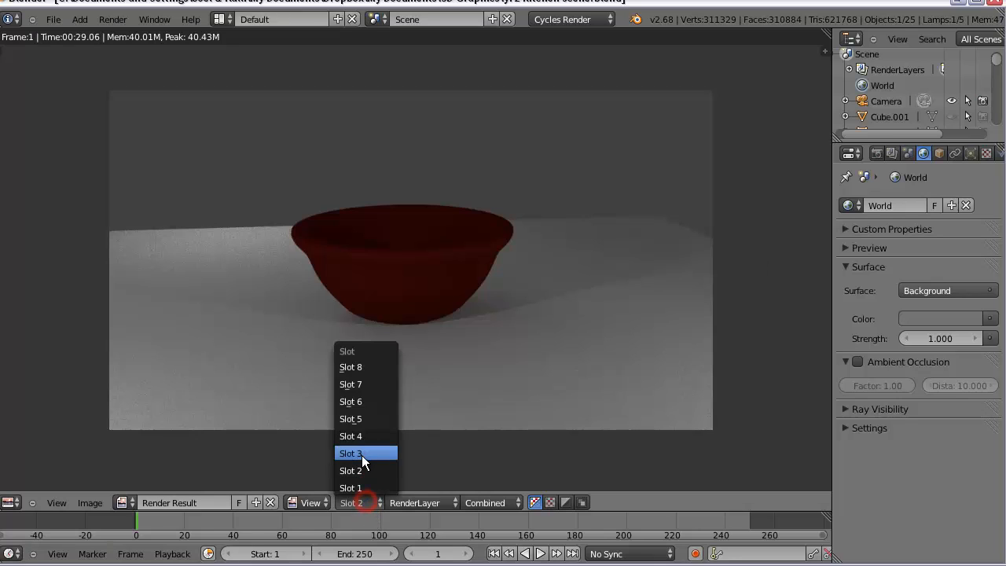
left_click(361, 453)
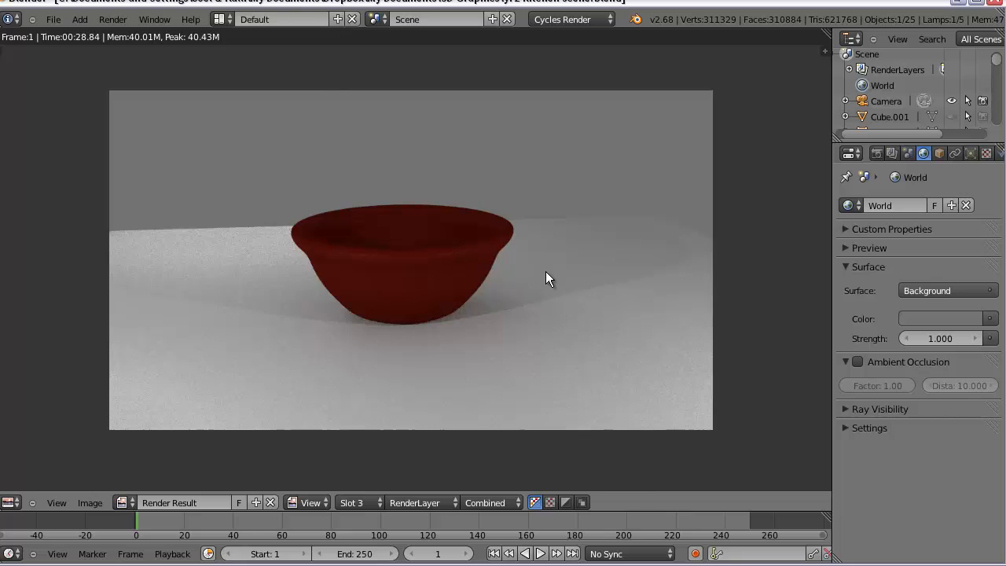
key("Escape")
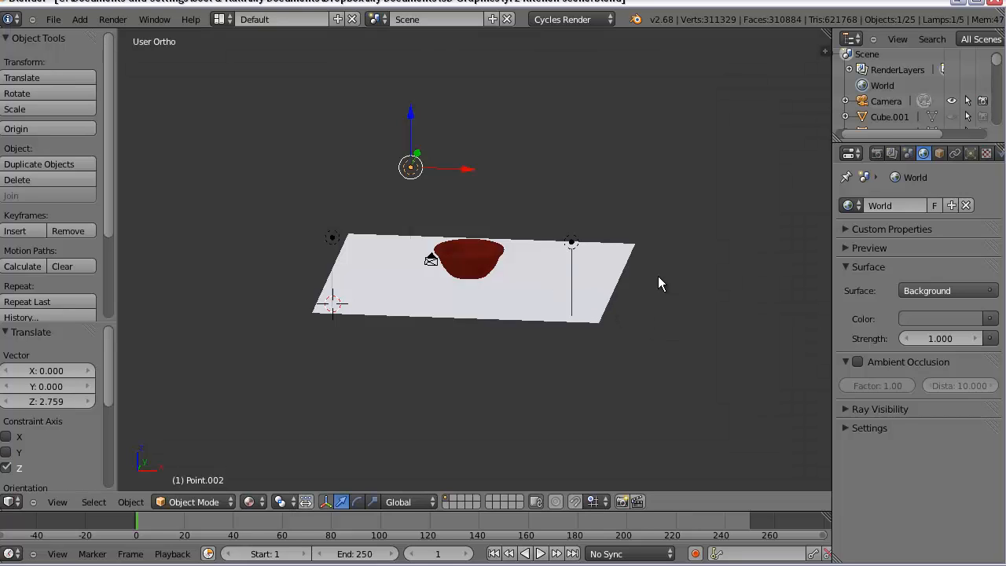
middle_click_drag(660, 282, 332, 371)
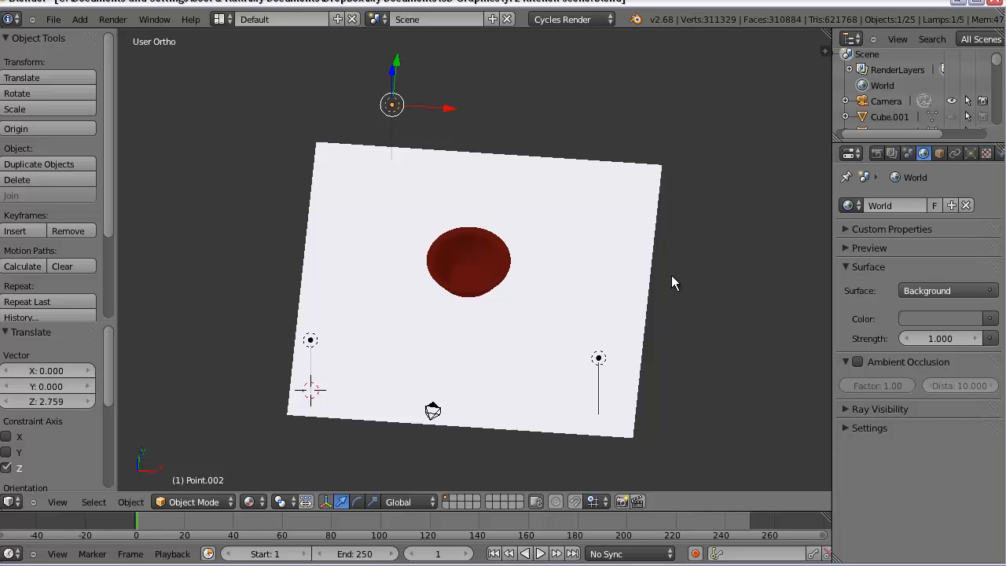
middle_click_drag(671, 280, 659, 227)
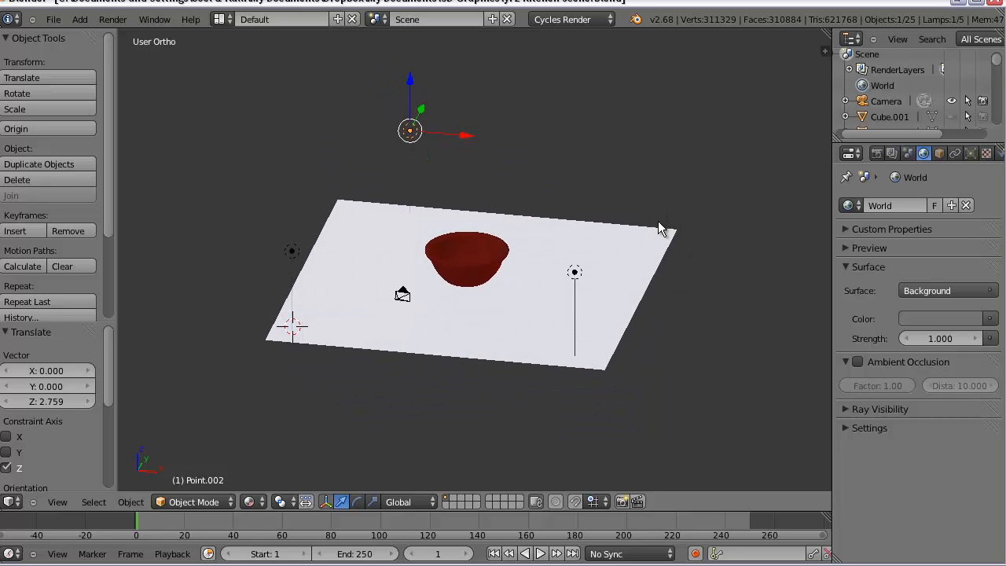